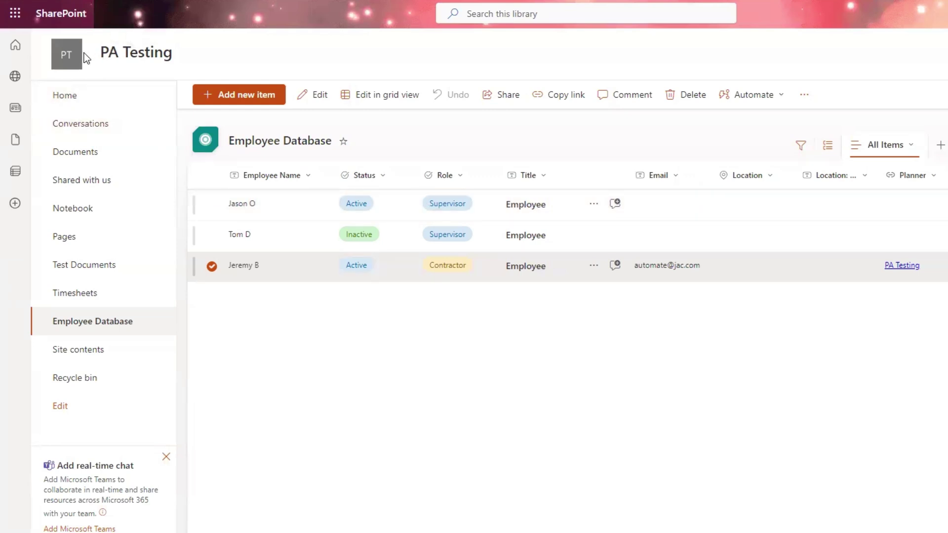
# Open the PA Testing plan in Planner from the Employee Database list's Planner link
pyautogui.click(76, 99)
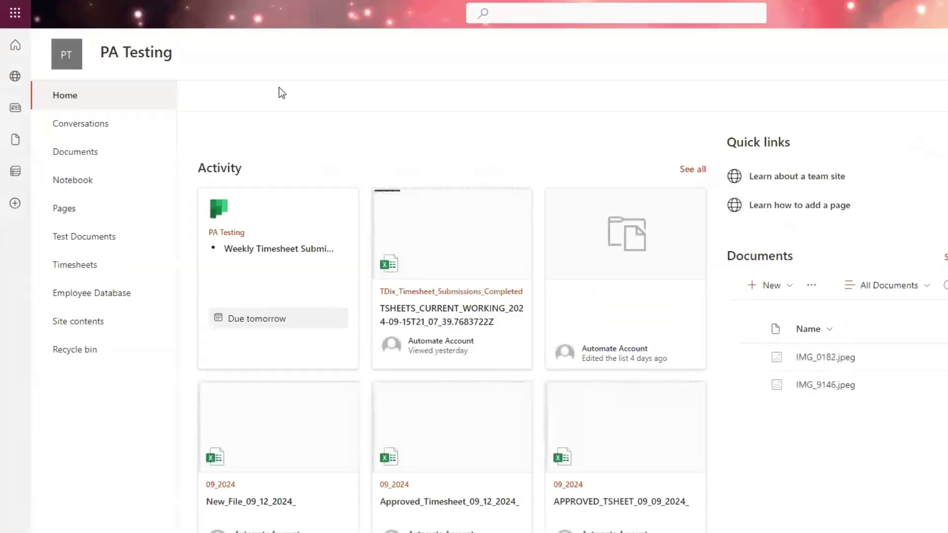
pyautogui.click(226, 95)
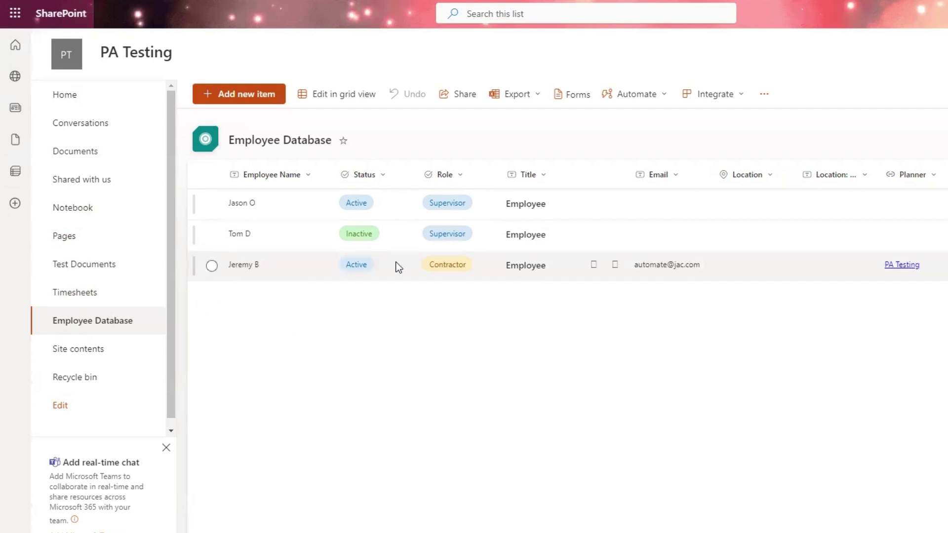
pyautogui.click(904, 264)
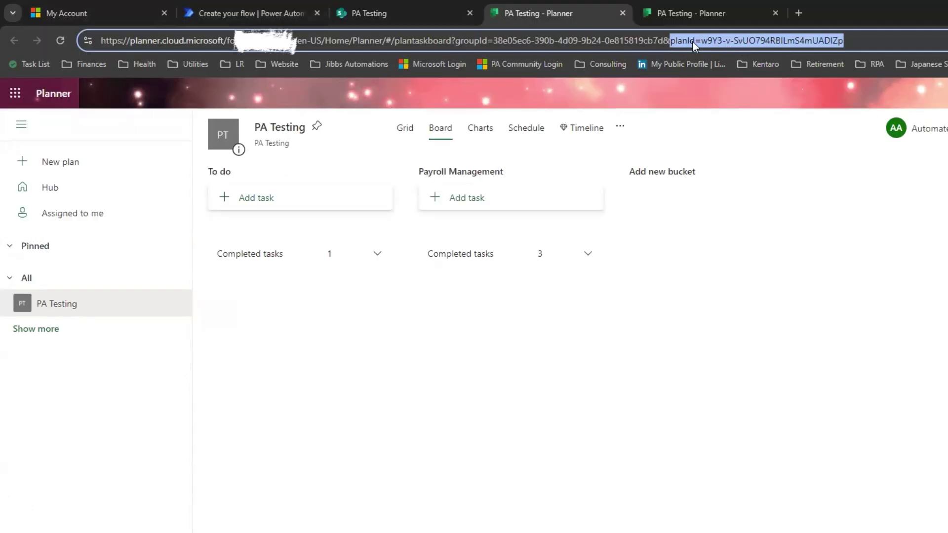
# Select the planId value in the PA Testing board's web address
pyautogui.click(842, 41)
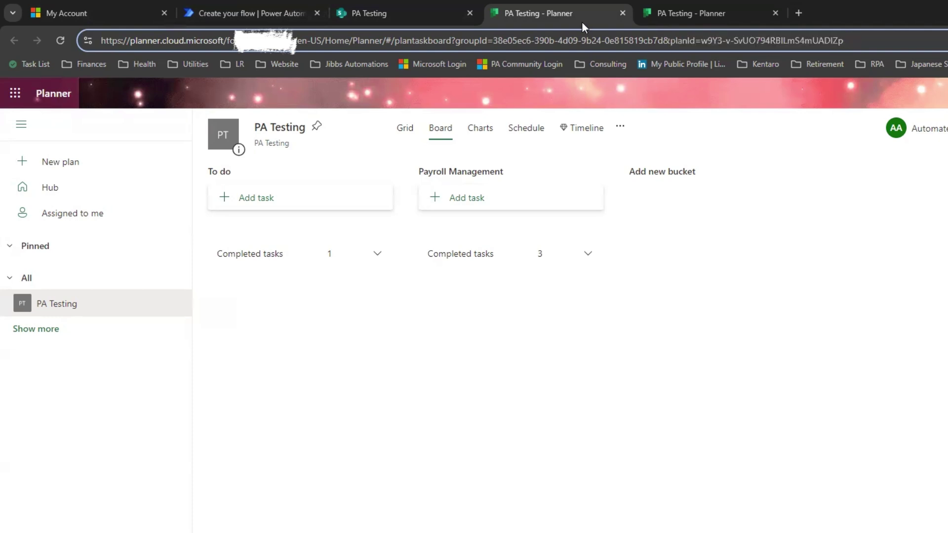
pyautogui.moveTo(843, 40); pyautogui.dragTo(701, 42)
pyautogui.click(876, 45)
pyautogui.moveTo(876, 44); pyautogui.dragTo(701, 38)
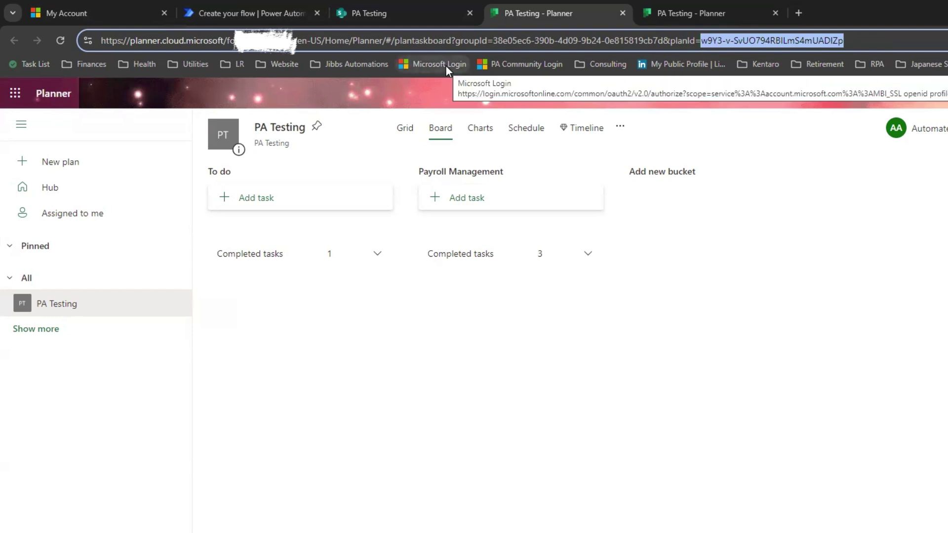
# Create the instant flow 'JAC TEST - Create Planner Task from SharePoint List' with a manual trigger
pyautogui.click(254, 13)
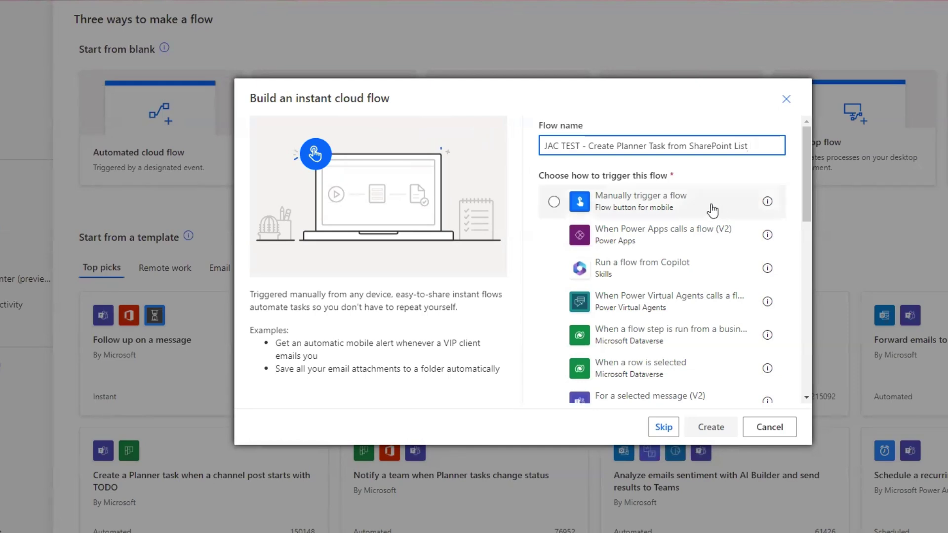
pyautogui.click(648, 207)
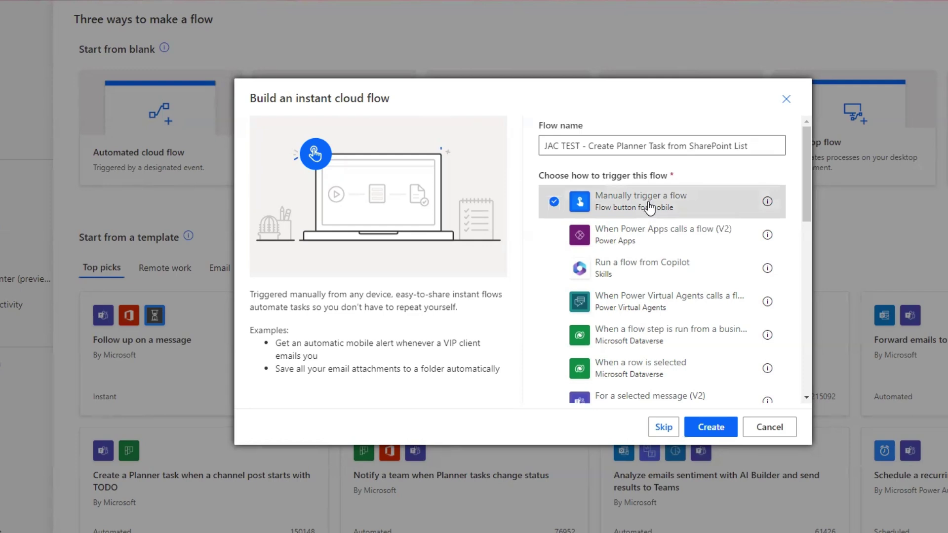
pyautogui.click(717, 427)
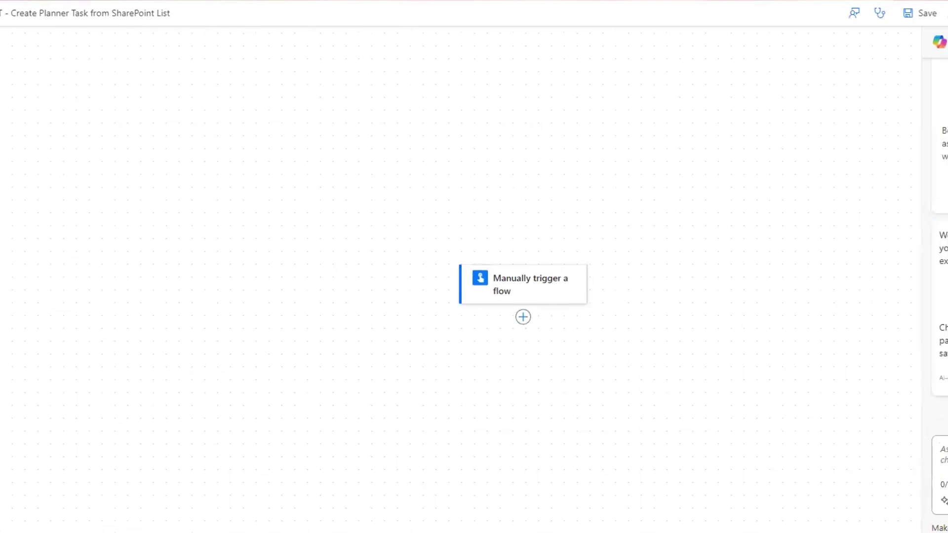
# Add a SharePoint Get items action after the manual trigger
pyautogui.click(524, 316)
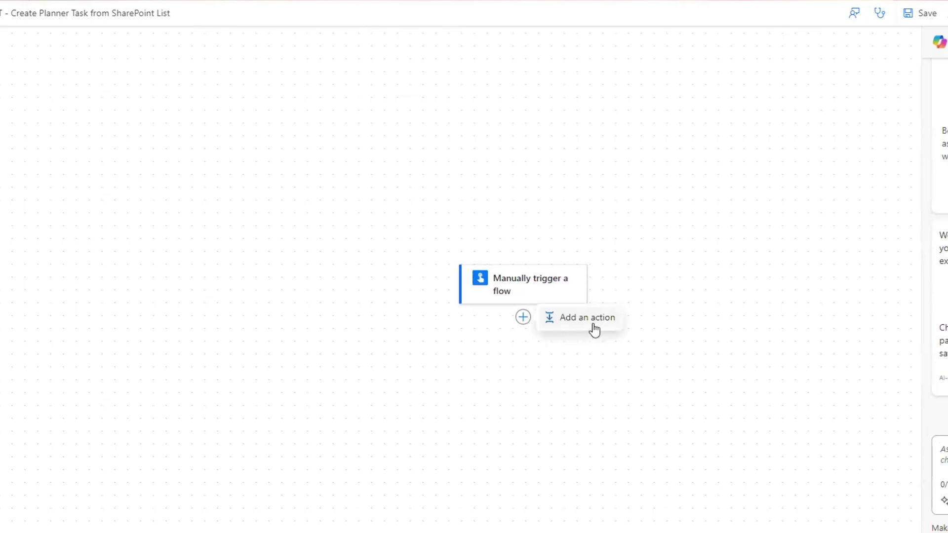
pyautogui.click(592, 325)
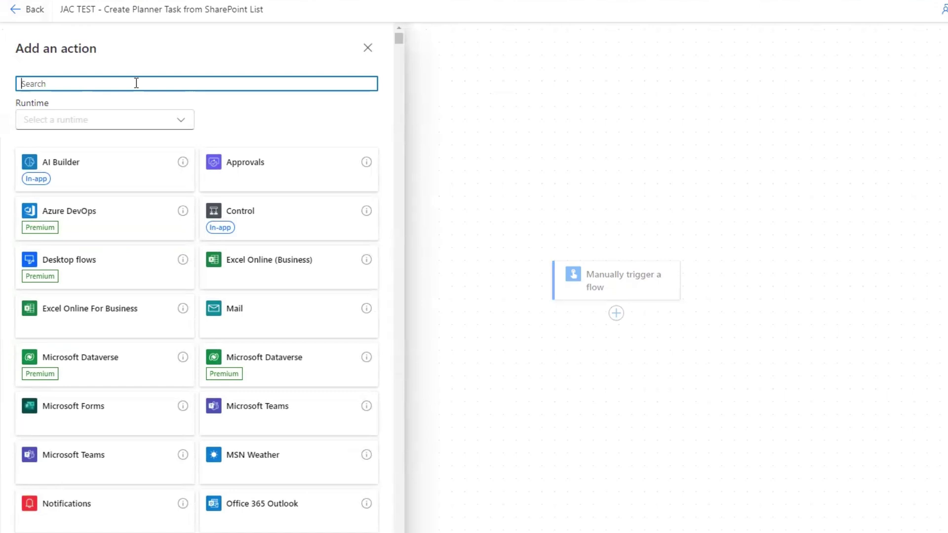
pyautogui.write('get tiem')
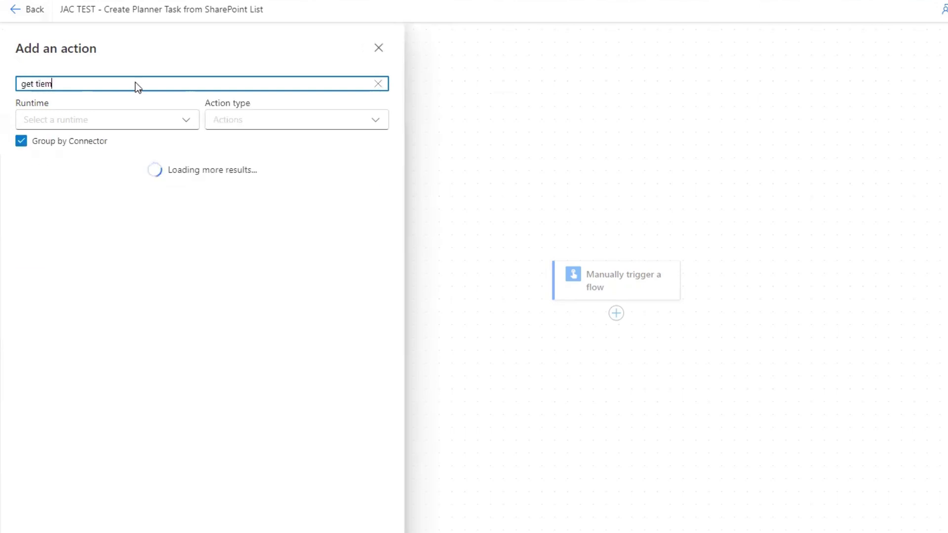
pyautogui.press('BackSpace')
pyautogui.press('BackSpace')
pyautogui.press('BackSpace')
pyautogui.press('BackSpace')
pyautogui.write('ite')
pyautogui.press('BackSpace')
pyautogui.write('ems')
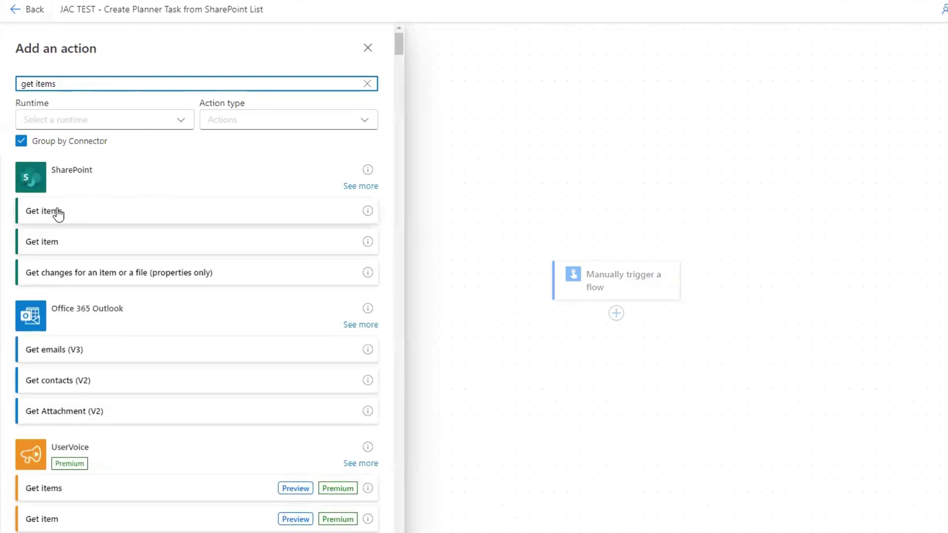
pyautogui.click(86, 215)
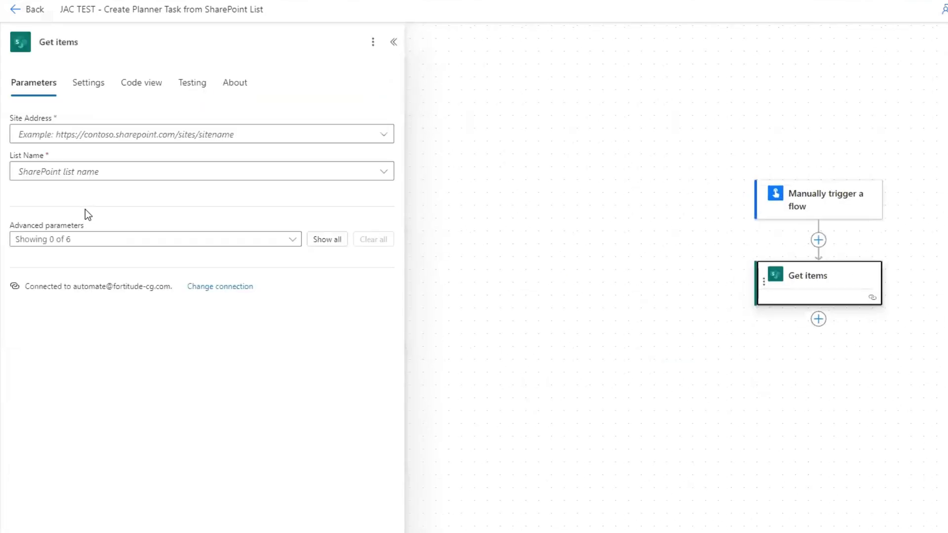
# Point Get items at the PA Testing site and rename it 'Get items - Employee Database'
pyautogui.click(293, 142)
pyautogui.click(170, 173)
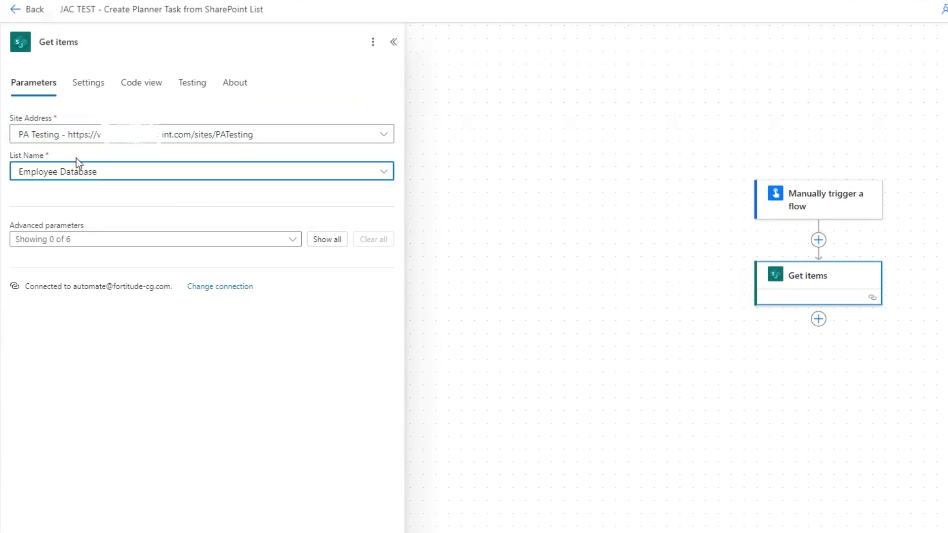
pyautogui.click(137, 42)
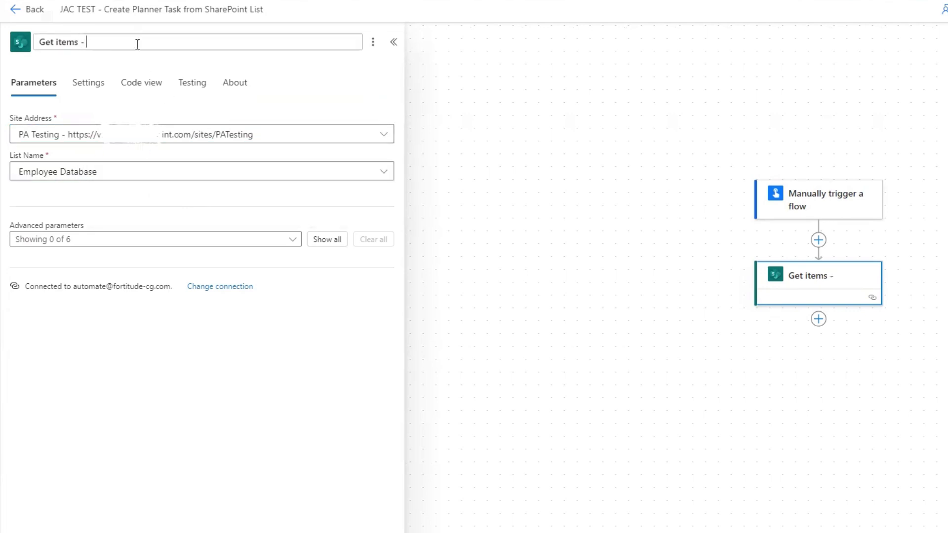
pyautogui.write('- Employee')
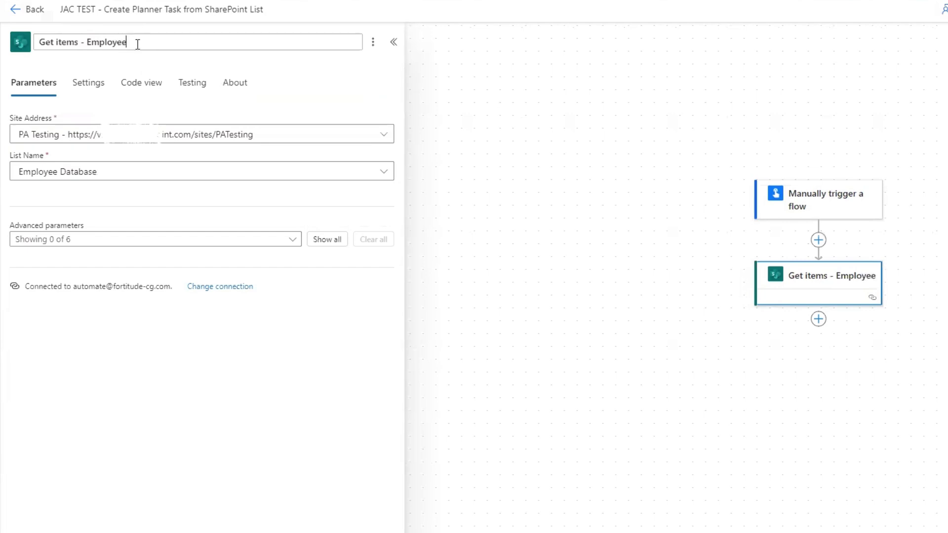
pyautogui.write(' Database')
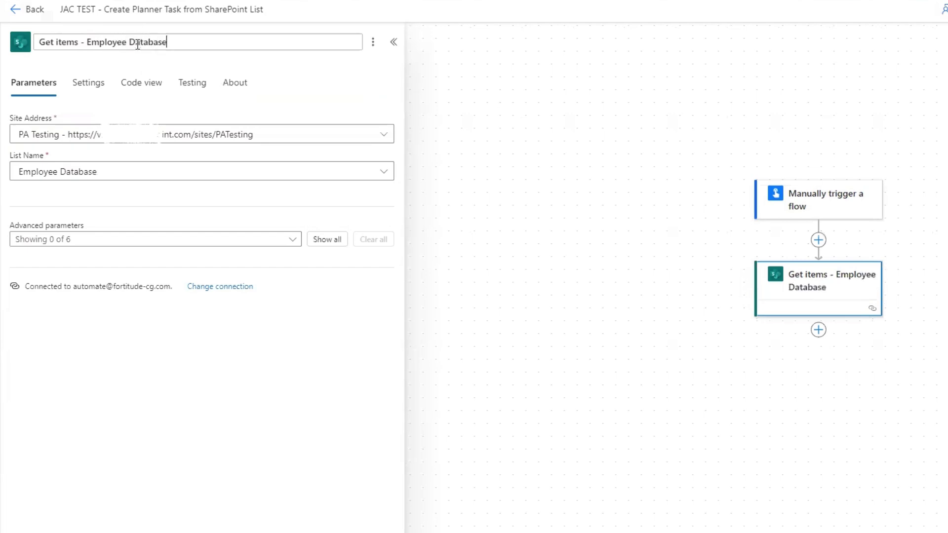
# Enable Filter Query and enter Role eq 'Contractor' and Status eq 'Active'
pyautogui.click(292, 240)
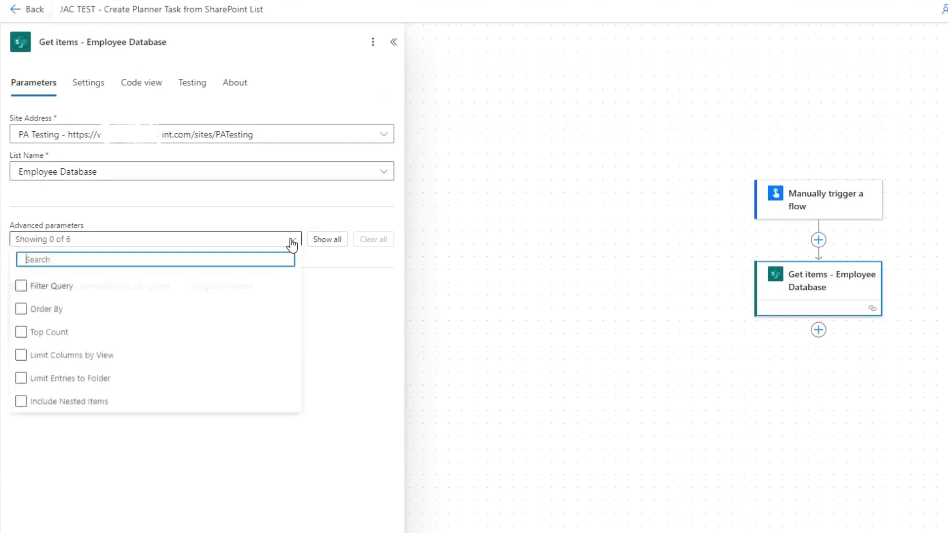
pyautogui.click(21, 288)
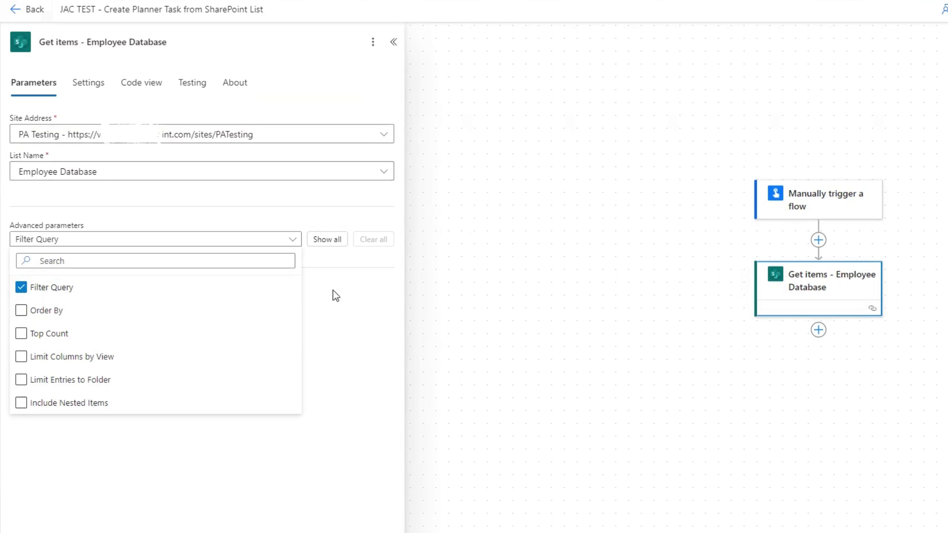
pyautogui.click(339, 279)
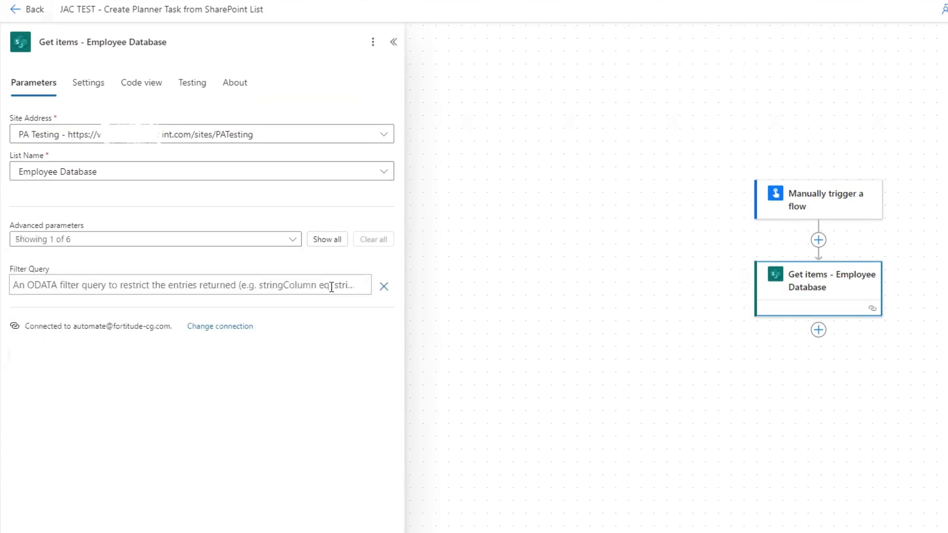
pyautogui.click(67, 285)
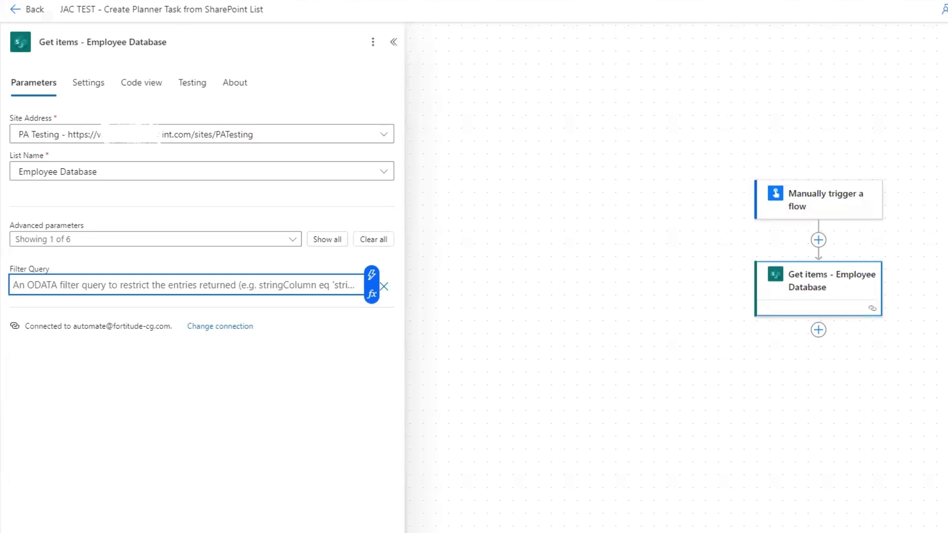
pyautogui.click(388, 1)
pyautogui.write('Role e')
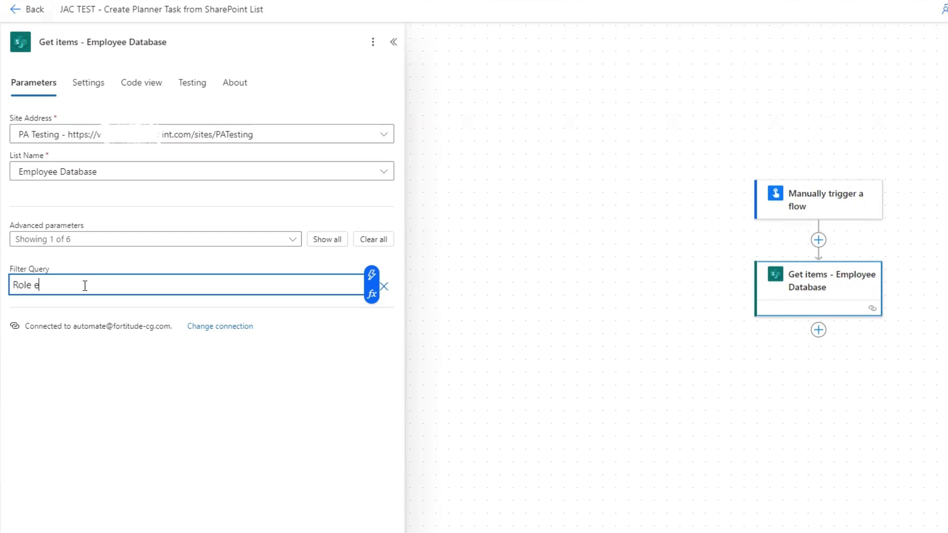
pyautogui.write("q 'Contractor' and Status eq '")
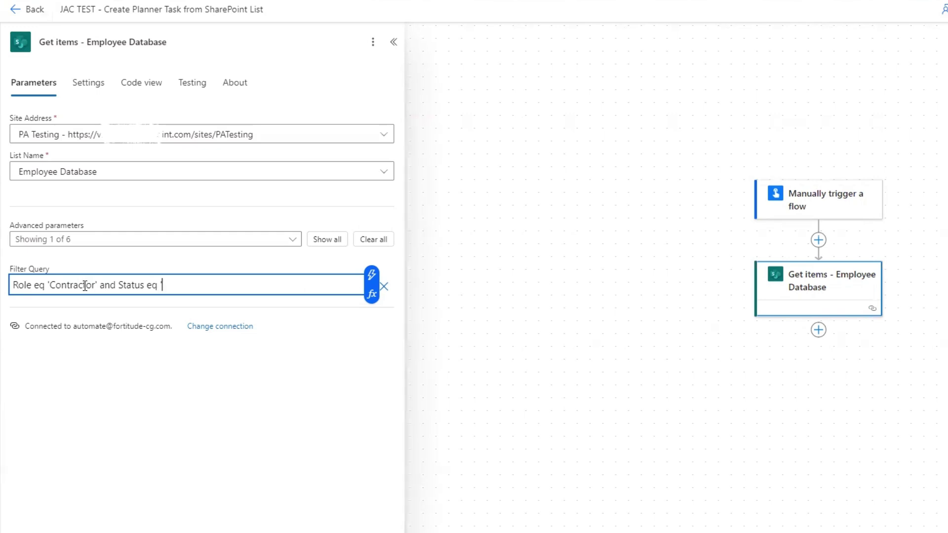
pyautogui.write("Active'")
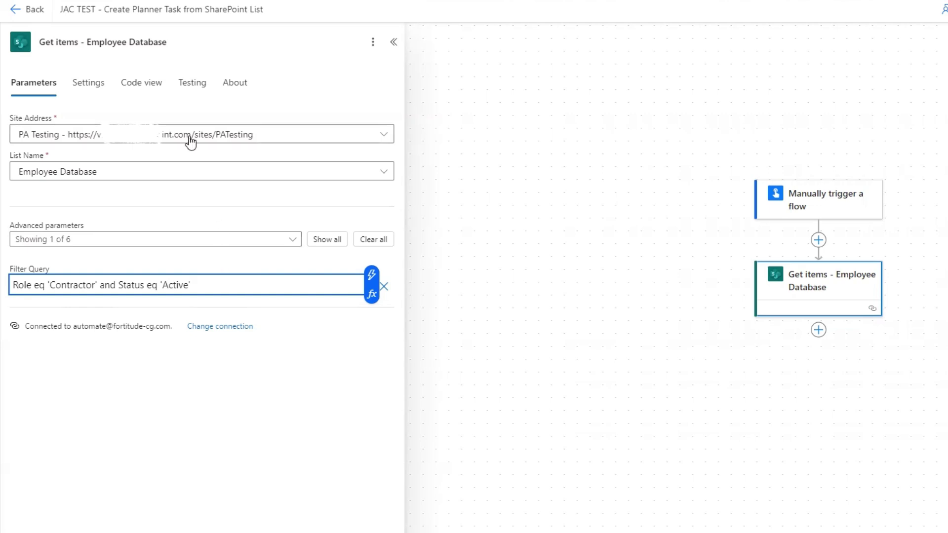
pyautogui.click(434, 301)
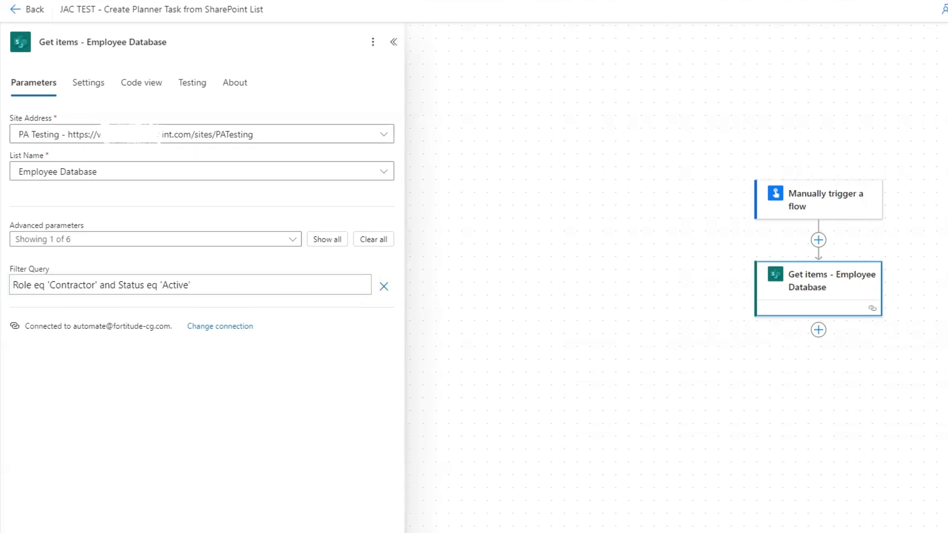
# Check the Employee Database list's Role, Status and Planner columns in SharePoint
pyautogui.click(190, 284)
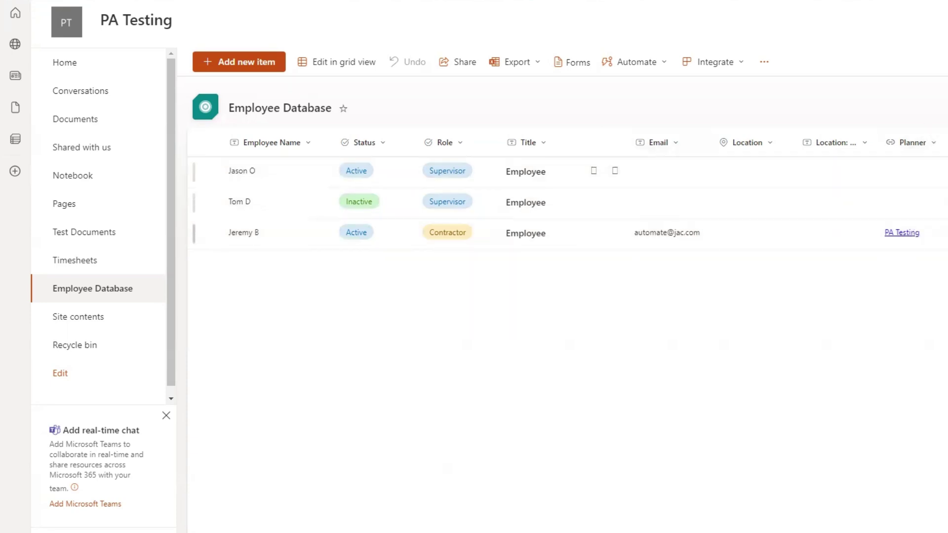
# Add a Compose action after Get items - Employee Database
pyautogui.click(212, 0)
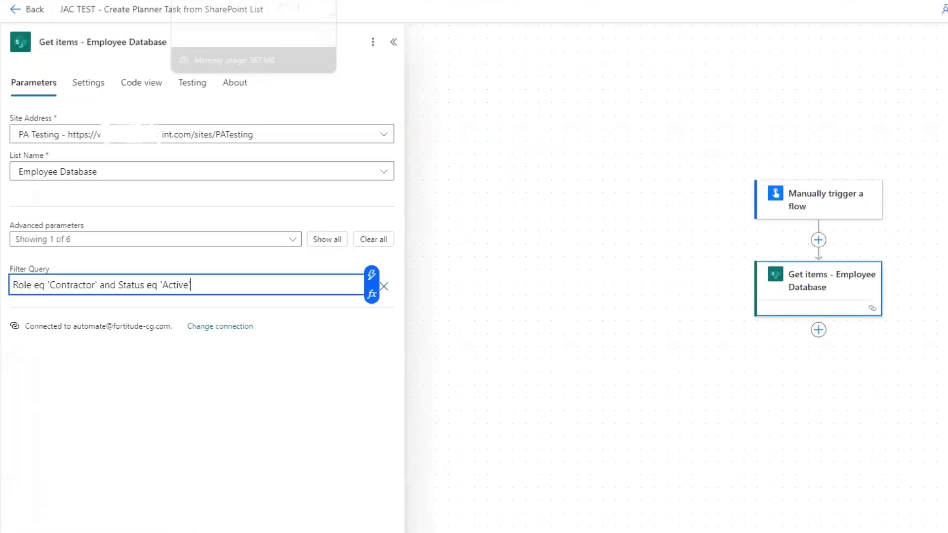
pyautogui.click(819, 334)
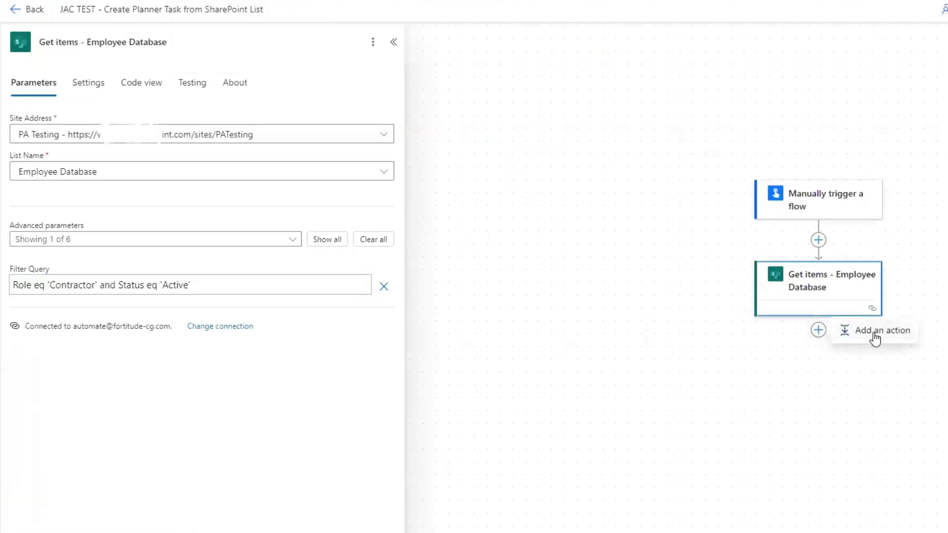
pyautogui.click(874, 334)
pyautogui.write('compose')
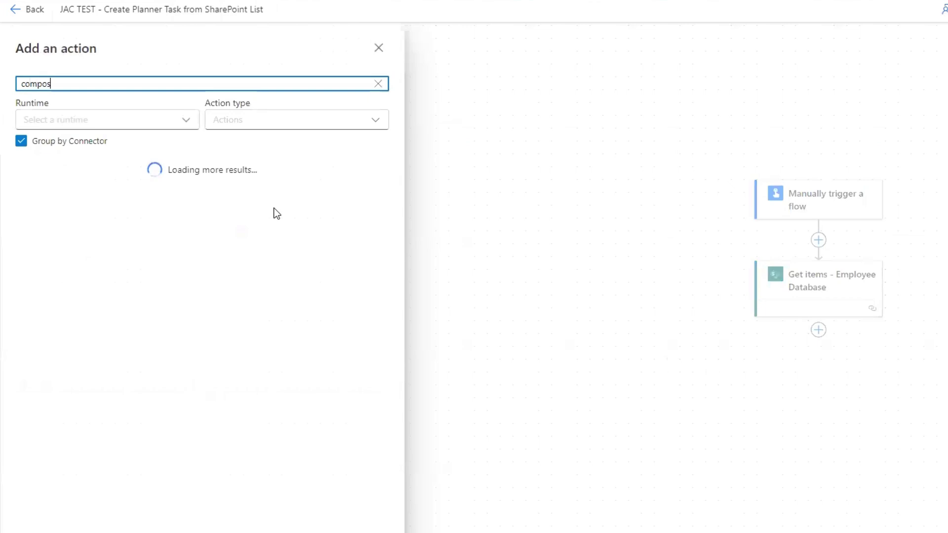
pyautogui.click(150, 218)
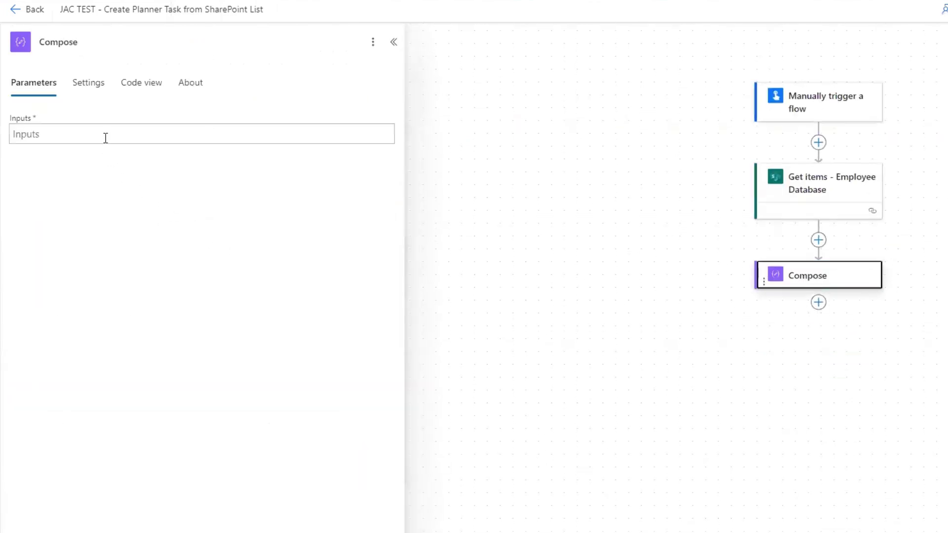
# Start the Compose expression as split() on the Planner dynamic field with an open separator quote
pyautogui.click(105, 137)
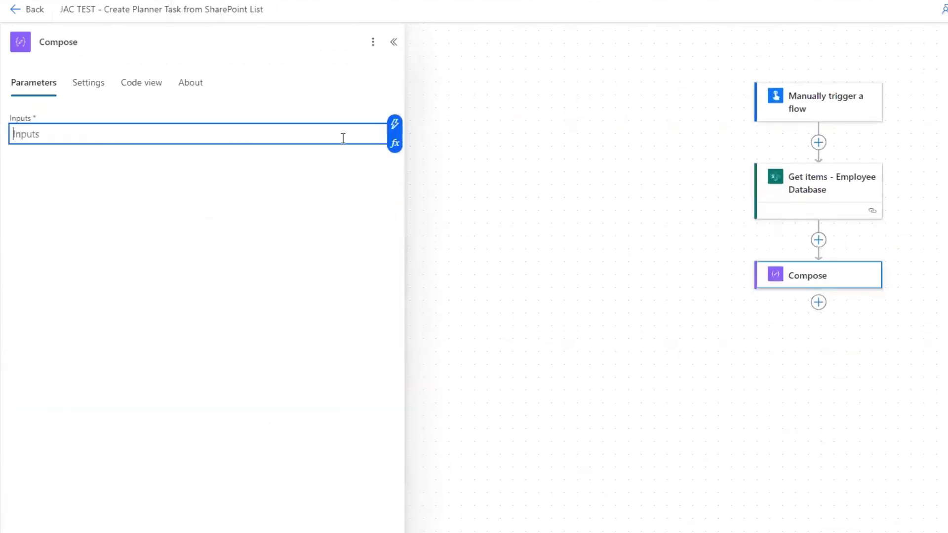
pyautogui.click(395, 145)
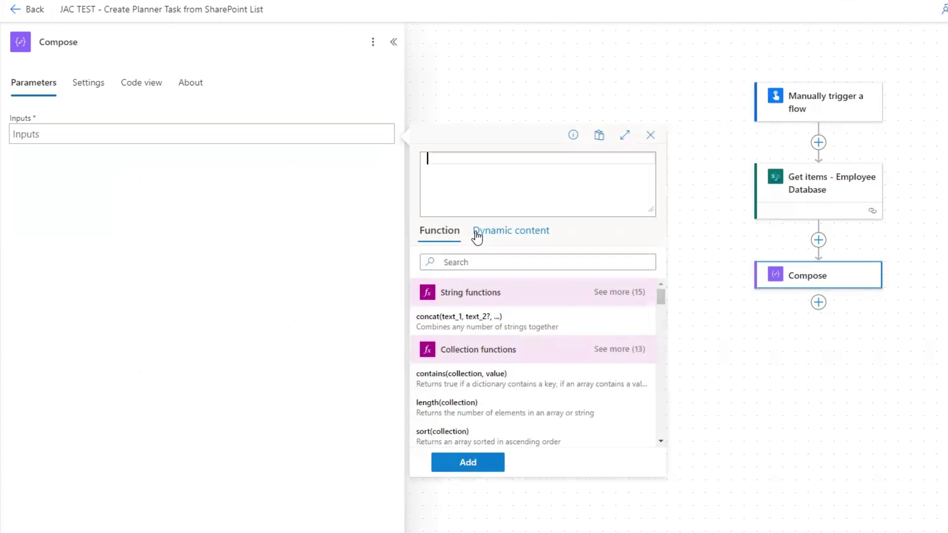
pyautogui.write('split')
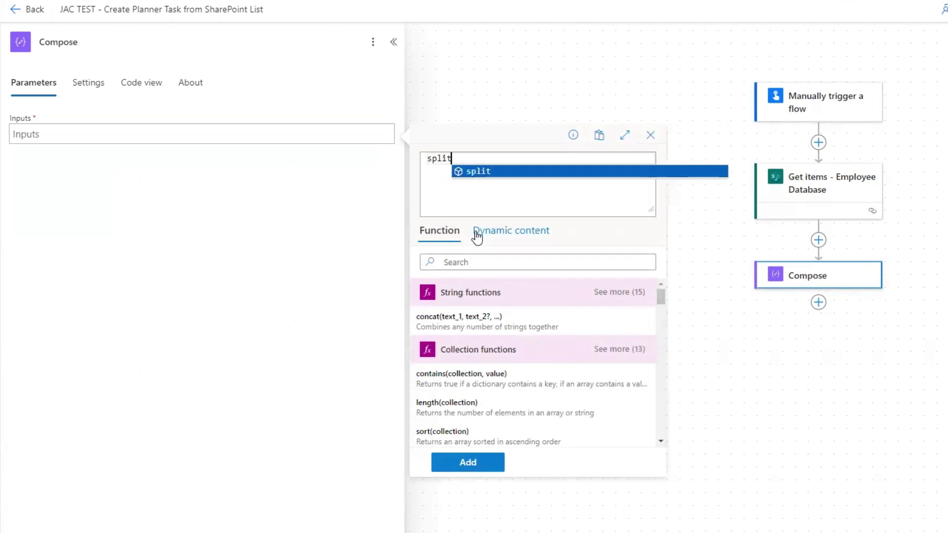
pyautogui.write('(')
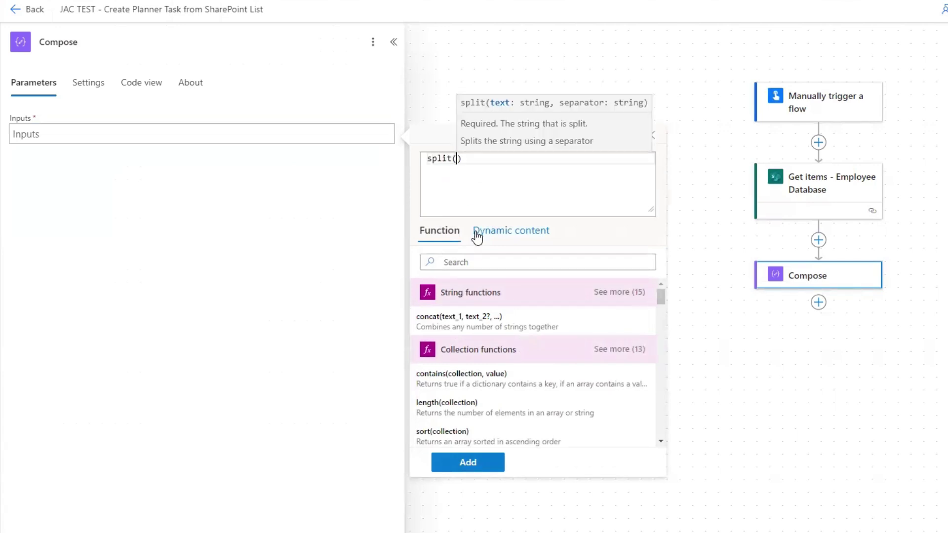
pyautogui.click(509, 238)
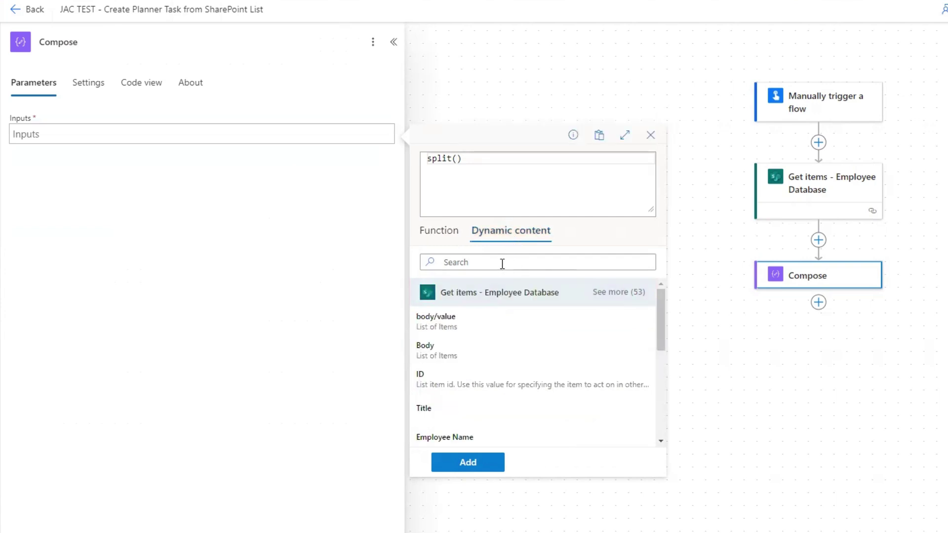
pyautogui.click(502, 262)
pyautogui.write('planner')
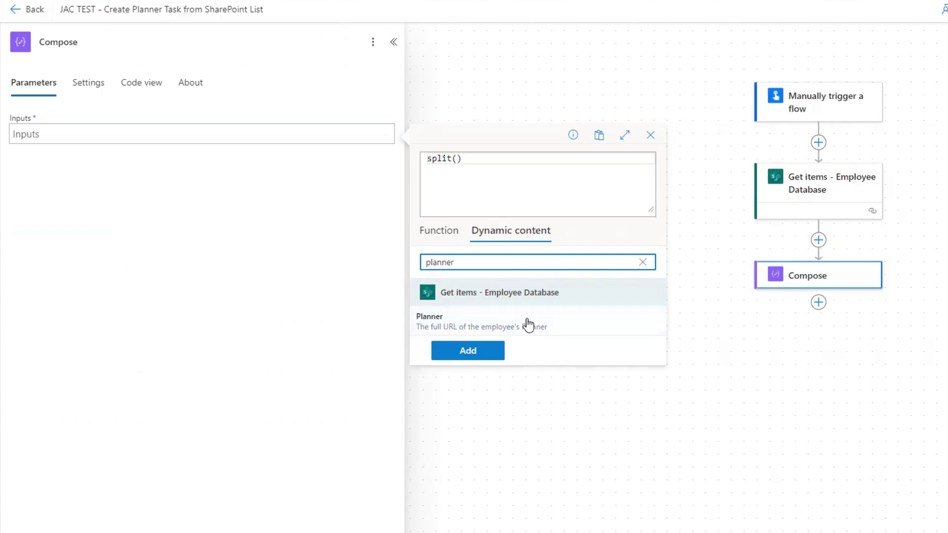
pyautogui.click(450, 317)
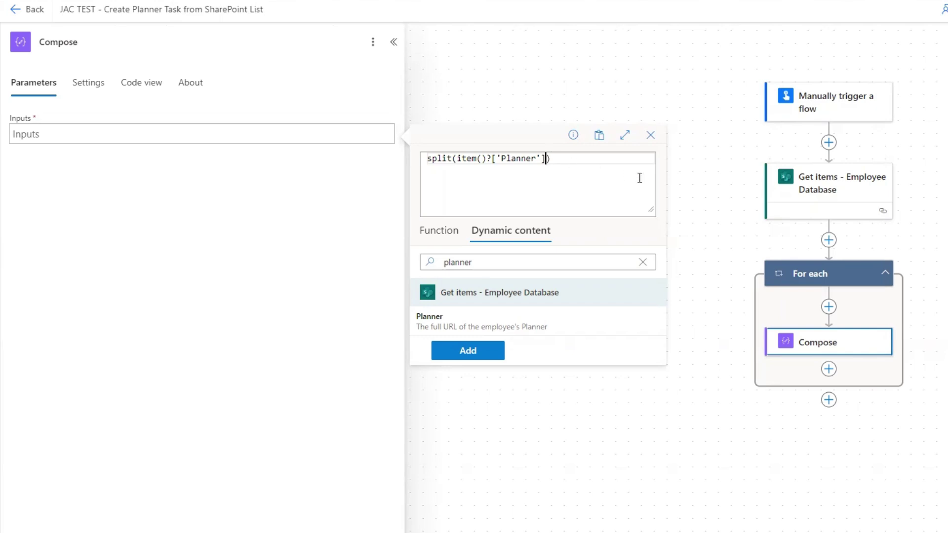
pyautogui.write(',')
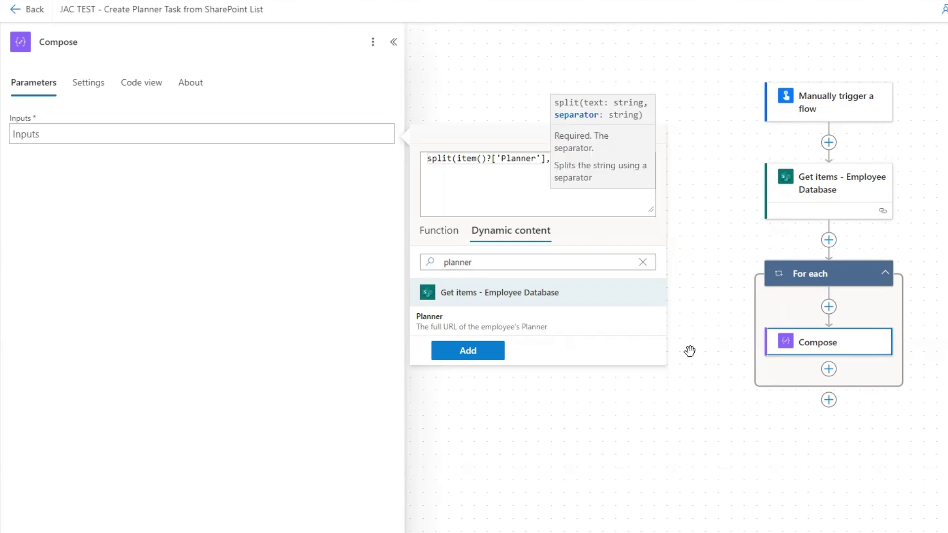
pyautogui.write("'")
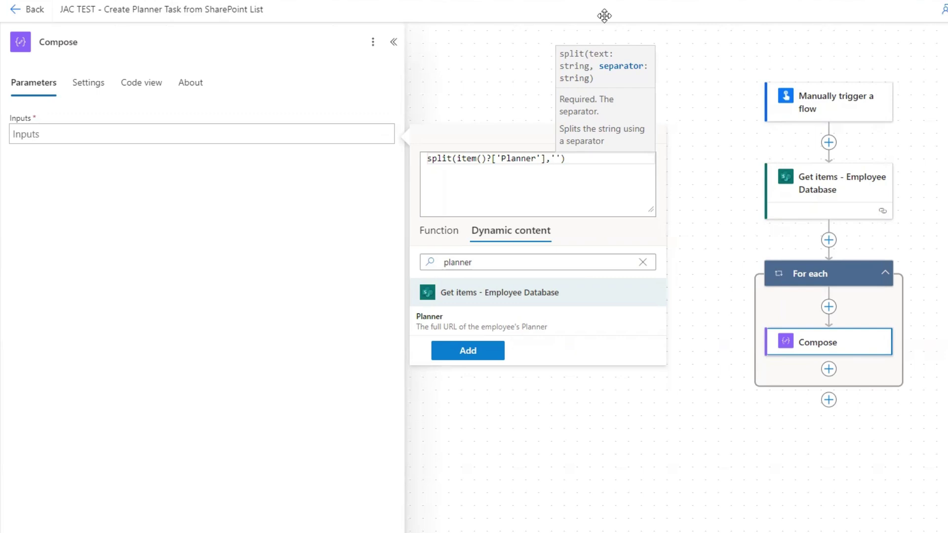
# Copy the 'planId=' text from the PA Testing board's web address
pyautogui.hotkey('ctrl', 'Tab')
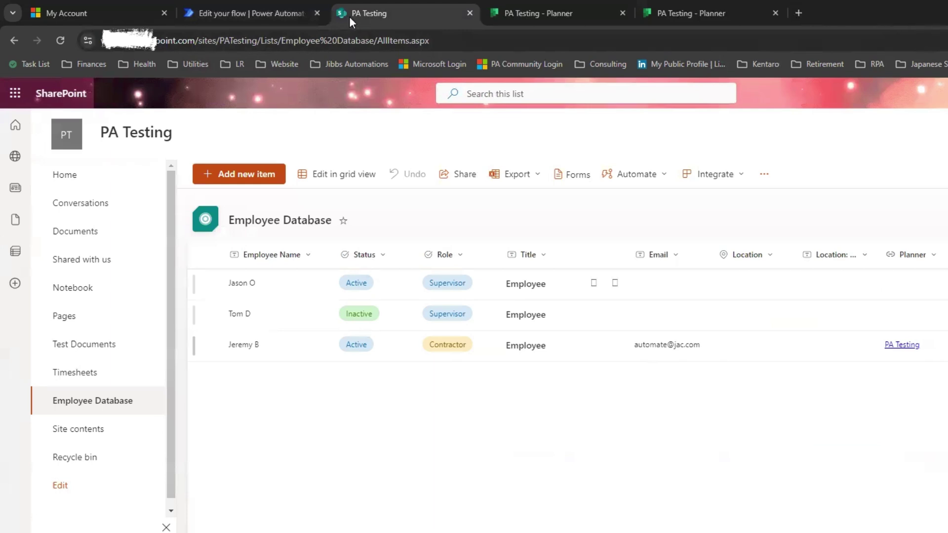
pyautogui.click(499, 16)
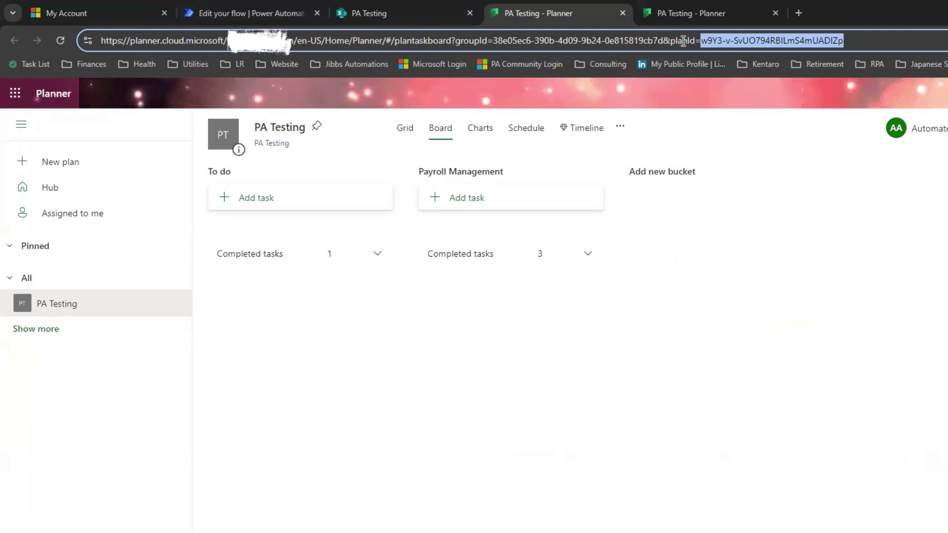
pyautogui.moveTo(669, 41); pyautogui.dragTo(701, 43)
pyautogui.hotkey('ctrl', 'c')
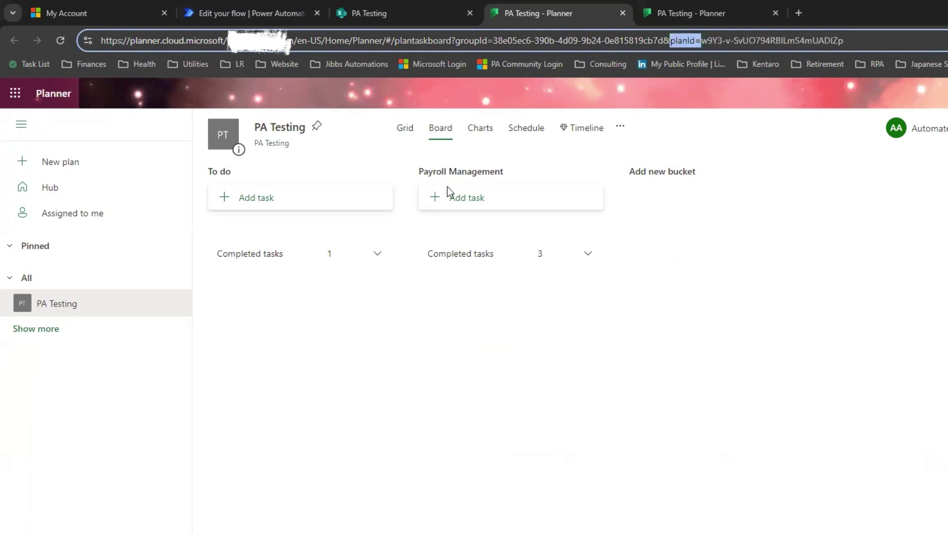
# Complete the Compose input as split(item()?['Planner'],'planId=')[1]
pyautogui.click(262, 13)
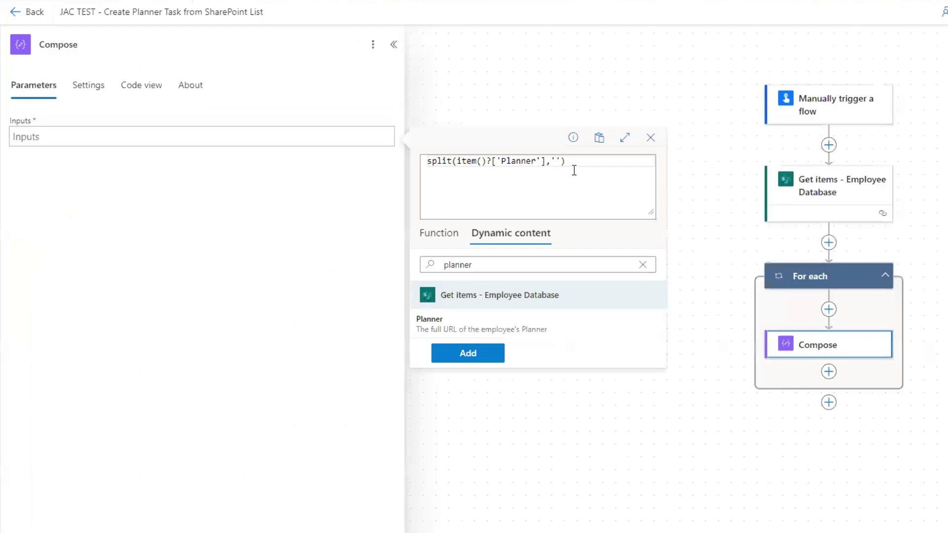
pyautogui.hotkey('ctrl', 'v')
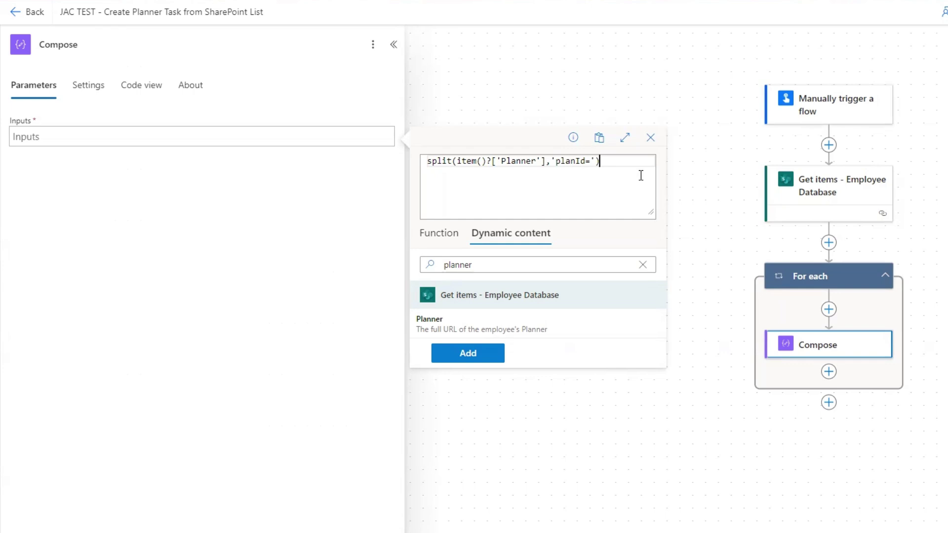
pyautogui.write('[1')
pyautogui.click(464, 353)
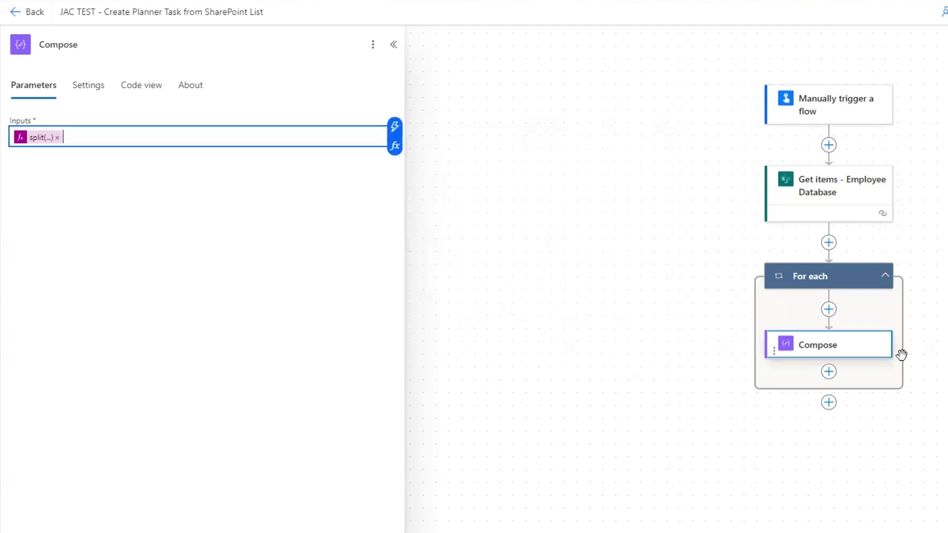
# Rename the Compose step to 'Compose - Plan Id'
pyautogui.click(104, 45)
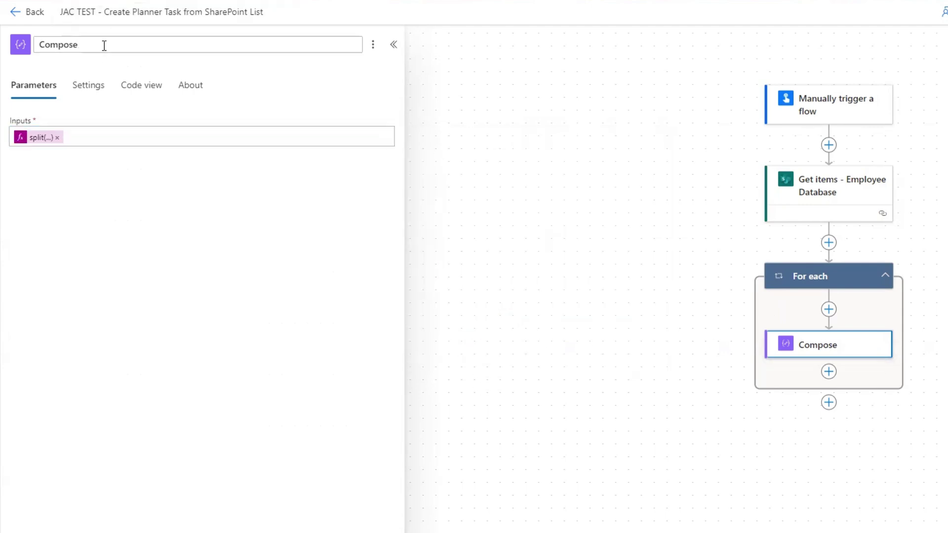
pyautogui.write('- Plan Id')
pyautogui.press('Return')
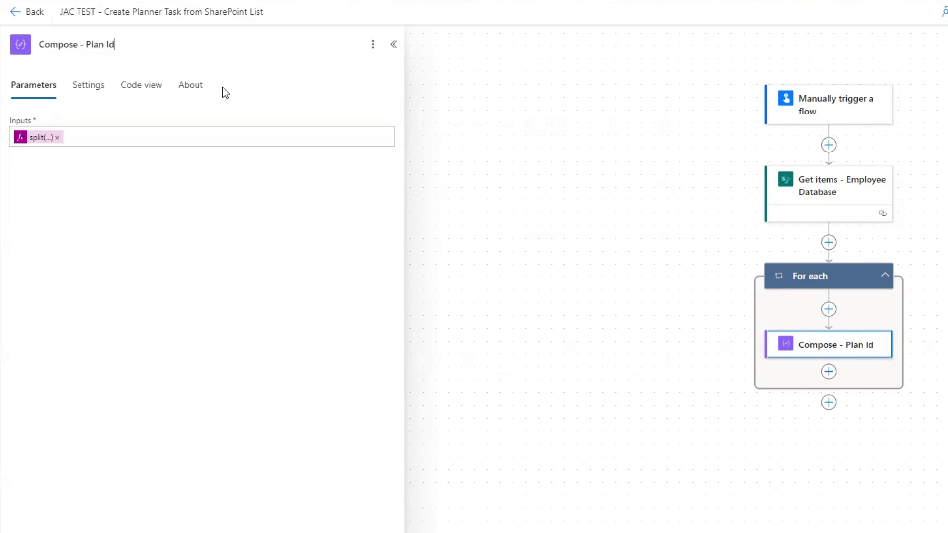
pyautogui.click(828, 371)
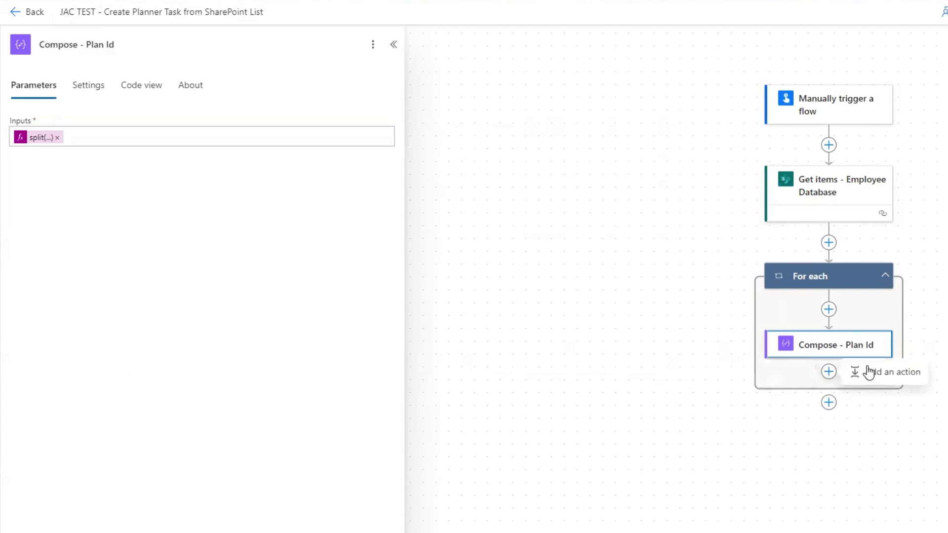
# Add a Planner Create a task action in the loop with Group Id PA Testing
pyautogui.click(874, 371)
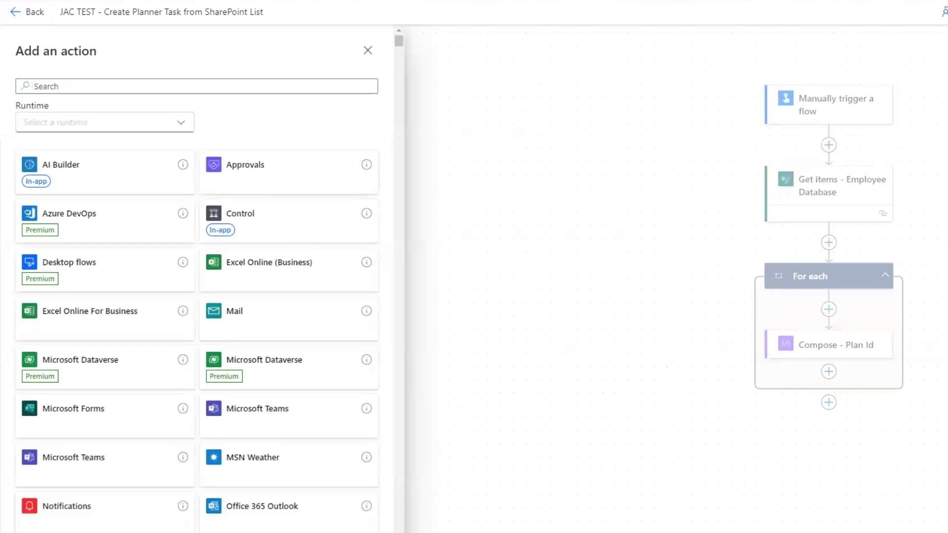
pyautogui.click(90, 91)
pyautogui.write('create a task')
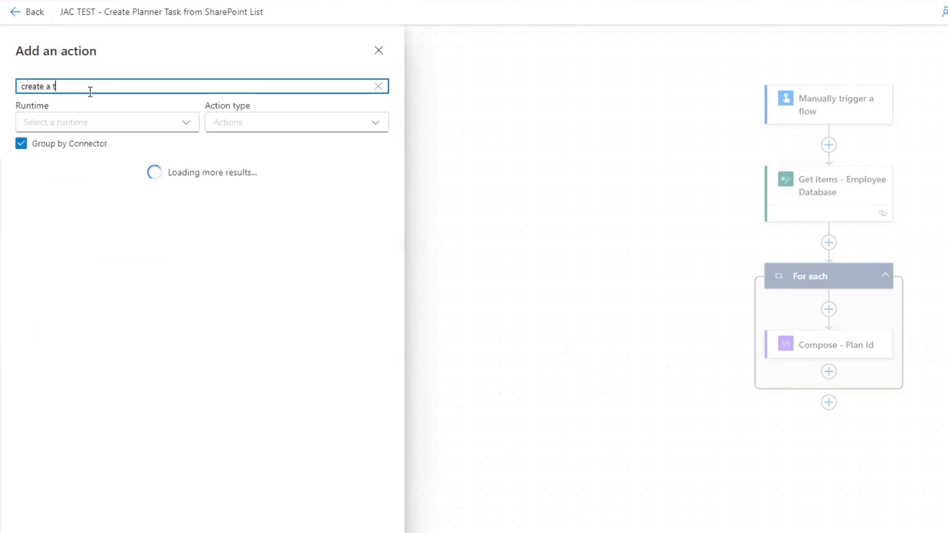
pyautogui.click(89, 213)
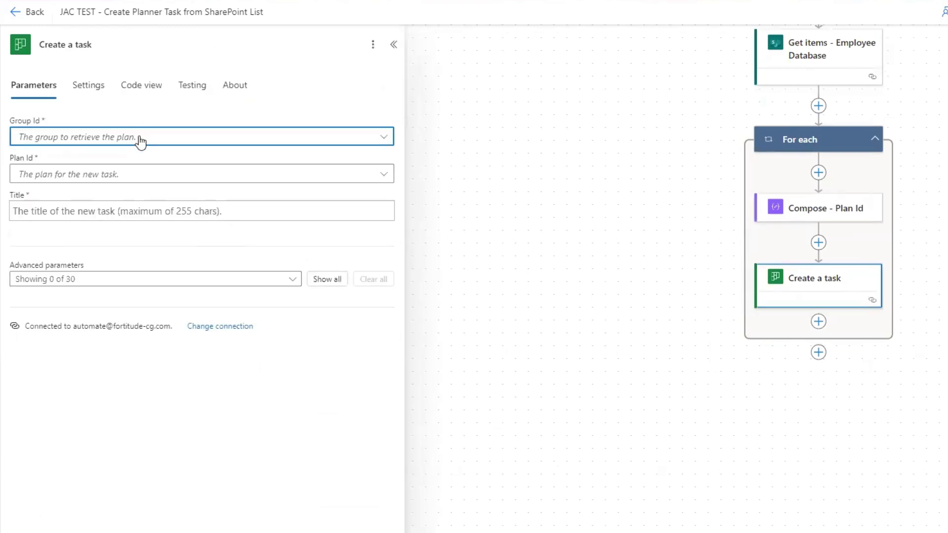
pyautogui.write('PA Testing')
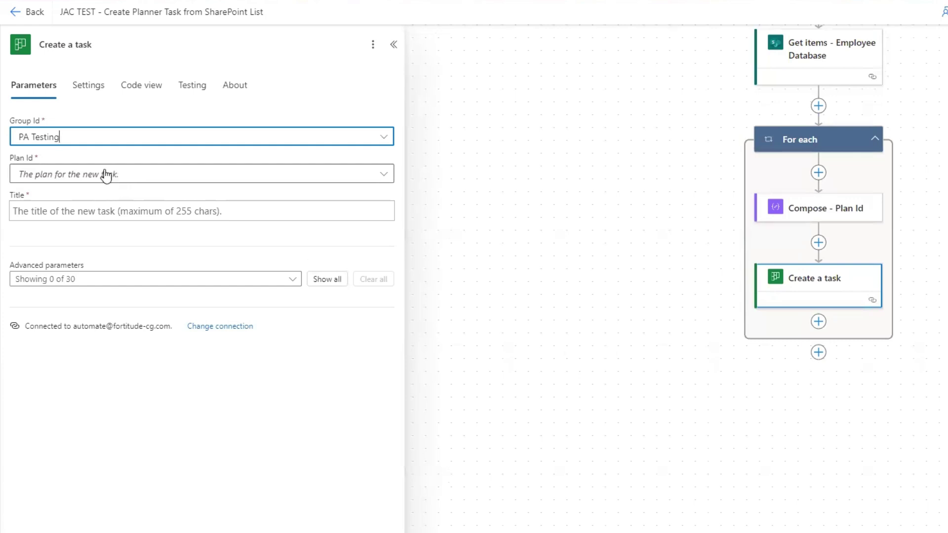
# Set the task's Plan Id to a custom value from the Compose - Plan Id Outputs
pyautogui.click(61, 180)
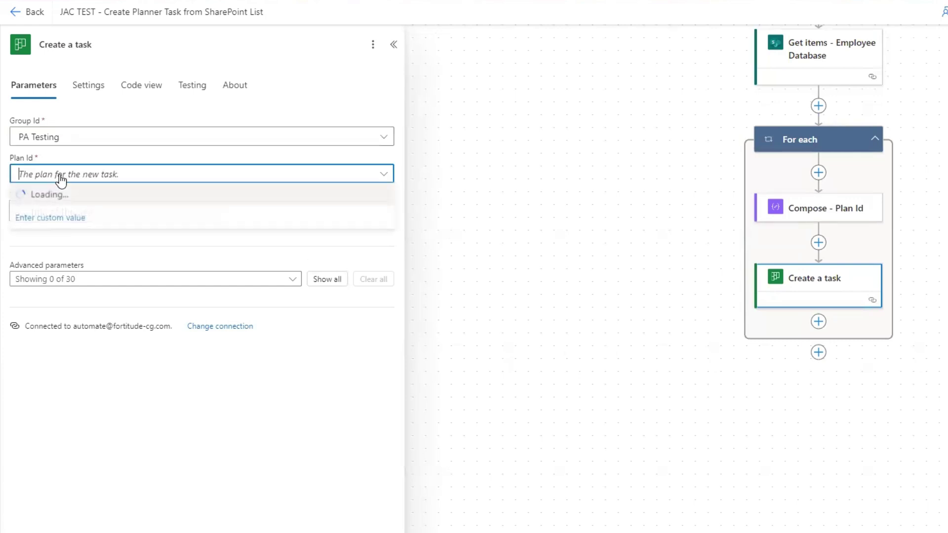
pyautogui.click(52, 217)
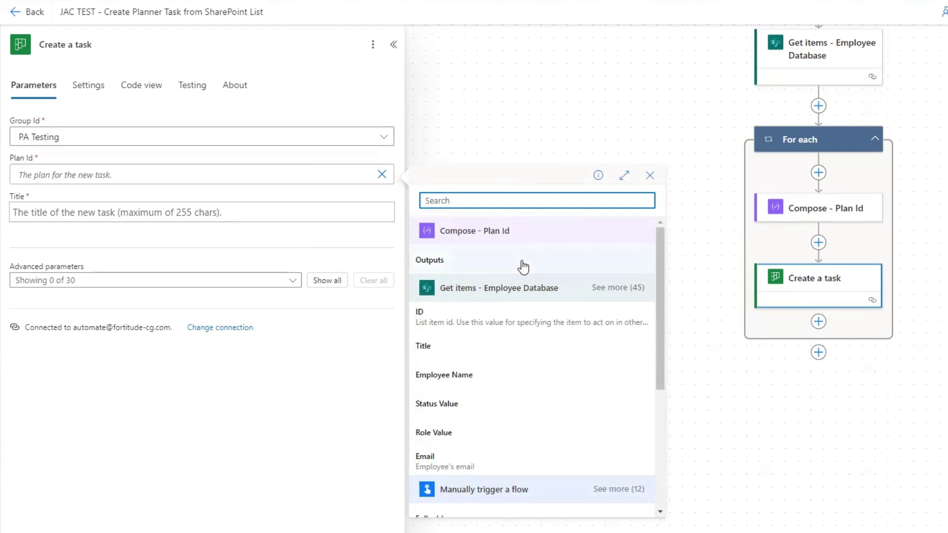
pyautogui.click(523, 267)
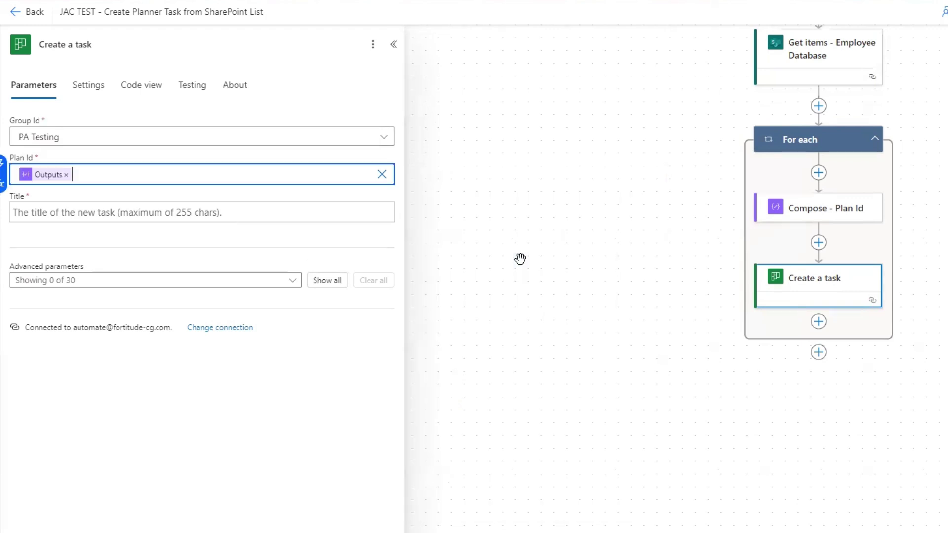
# Title the task 'Daily Work' and show all 30 advanced parameters
pyautogui.click(74, 213)
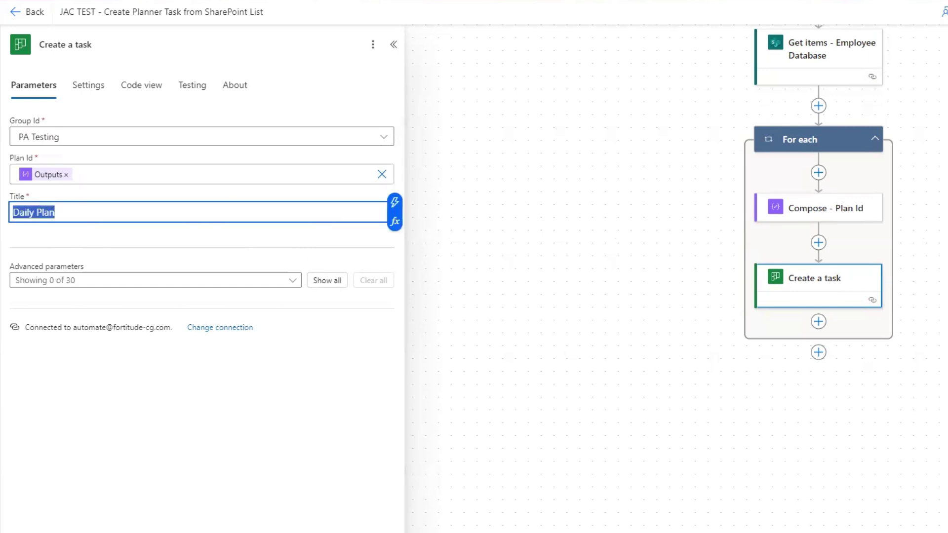
pyautogui.write('Daily Work')
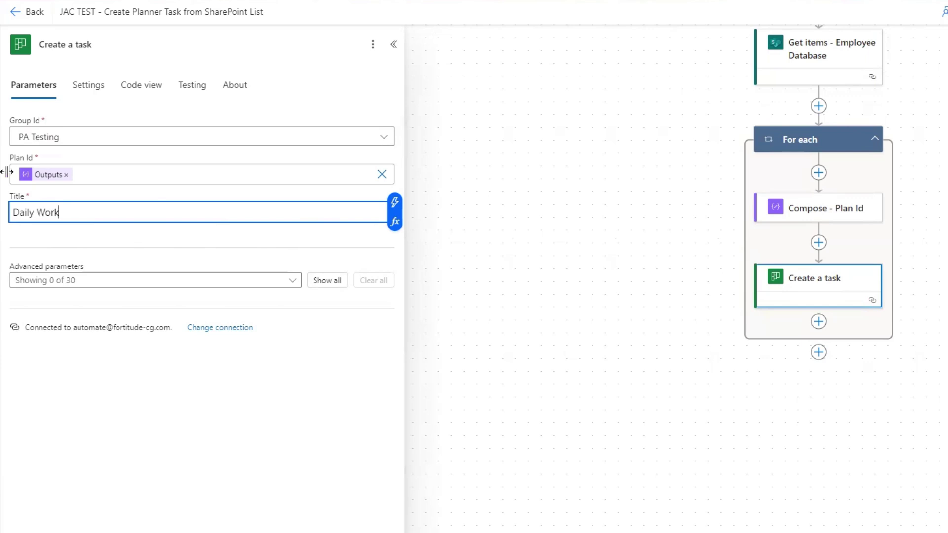
pyautogui.click(321, 281)
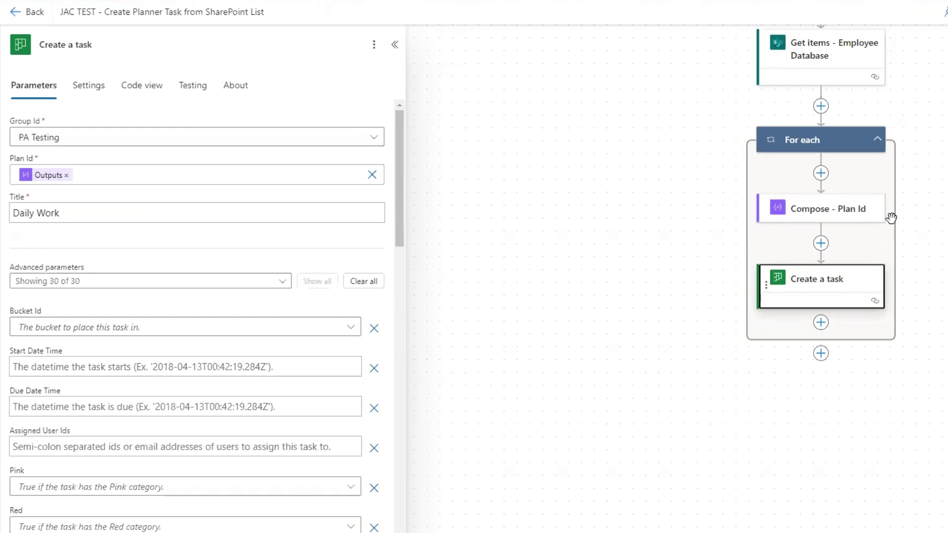
# Insert a Planner List buckets action between Compose - Plan Id and Create a task
pyautogui.click(820, 244)
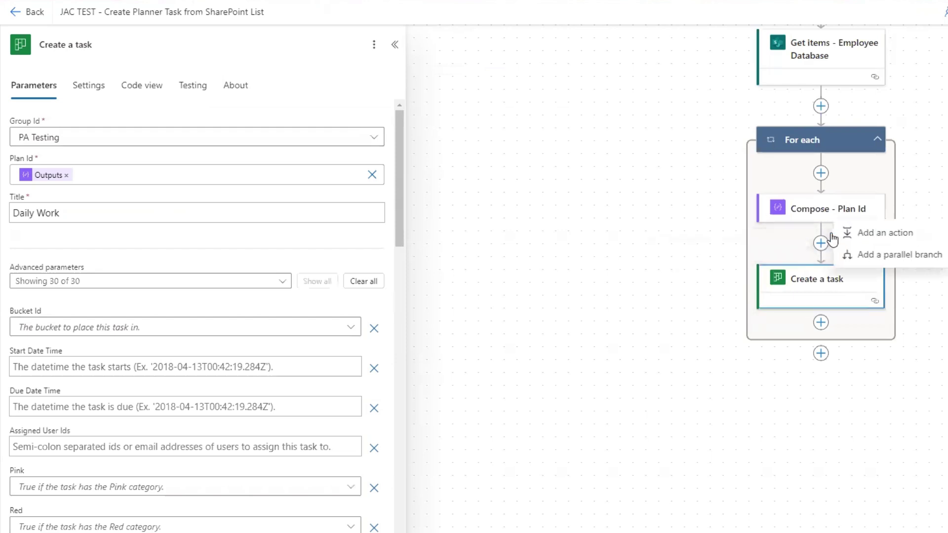
pyautogui.click(897, 238)
pyautogui.write('p')
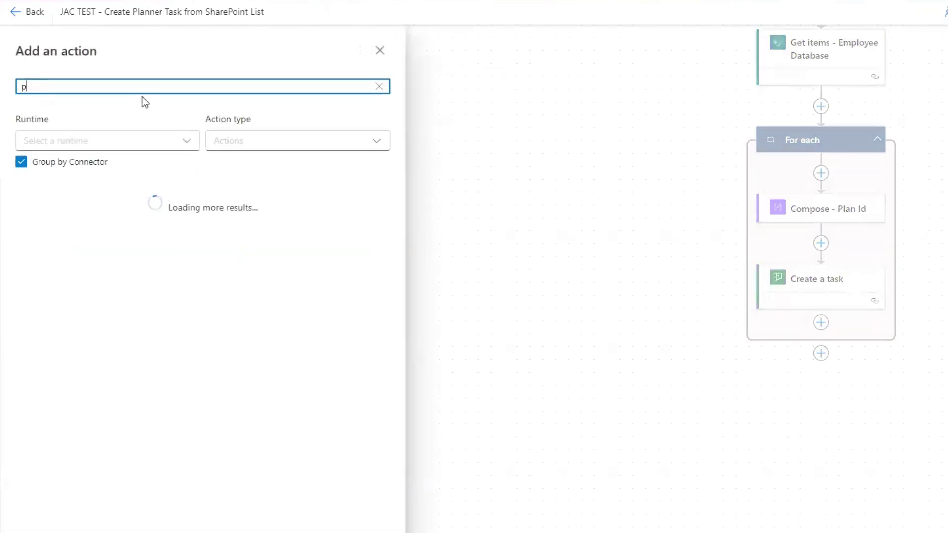
pyautogui.write('lanner')
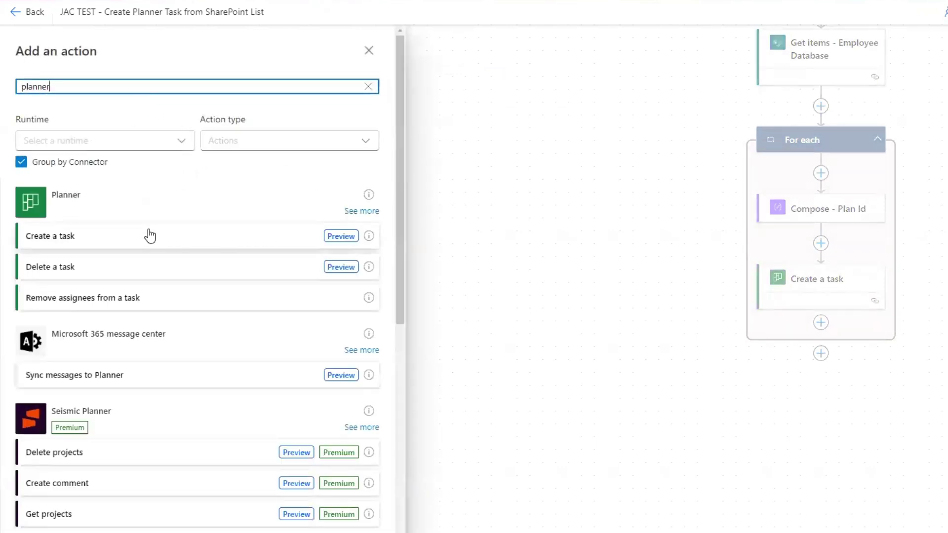
pyautogui.click(354, 213)
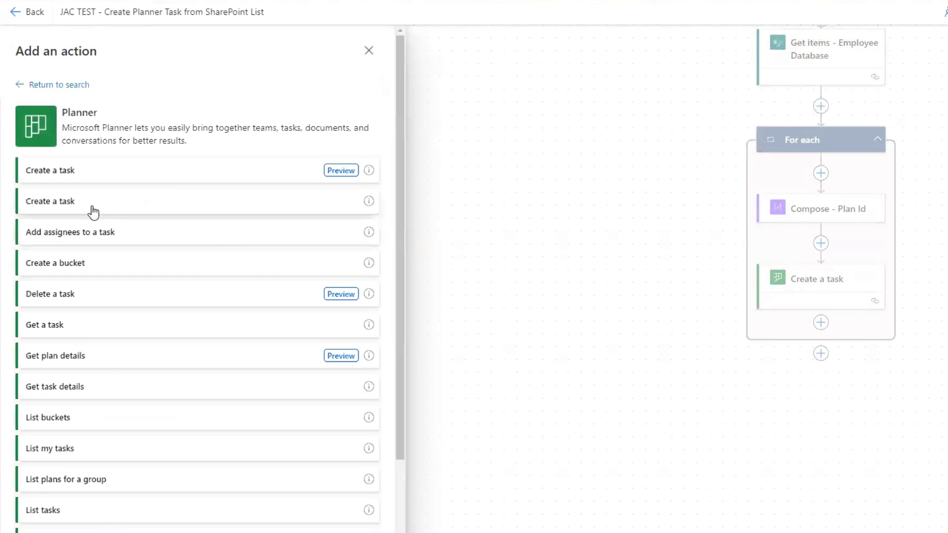
pyautogui.scroll(-2, 131, 332)
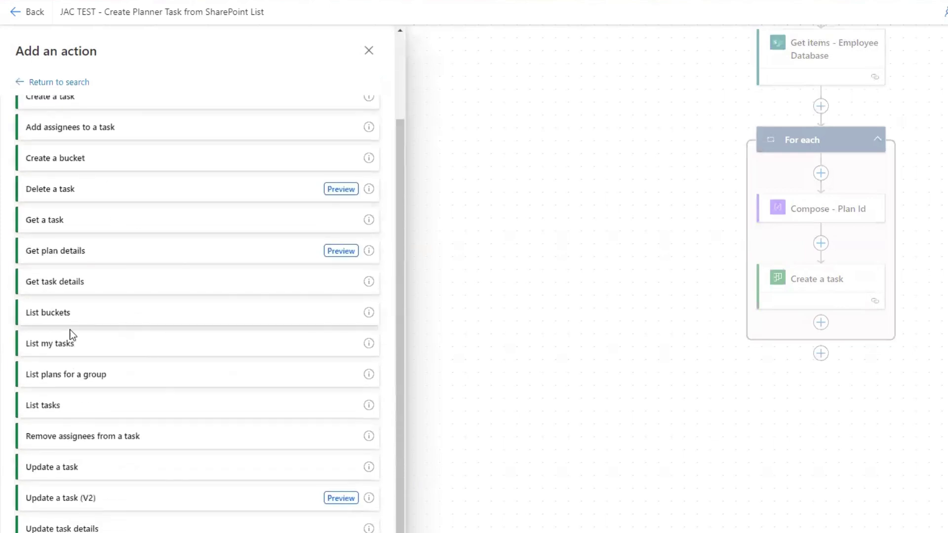
pyautogui.click(59, 316)
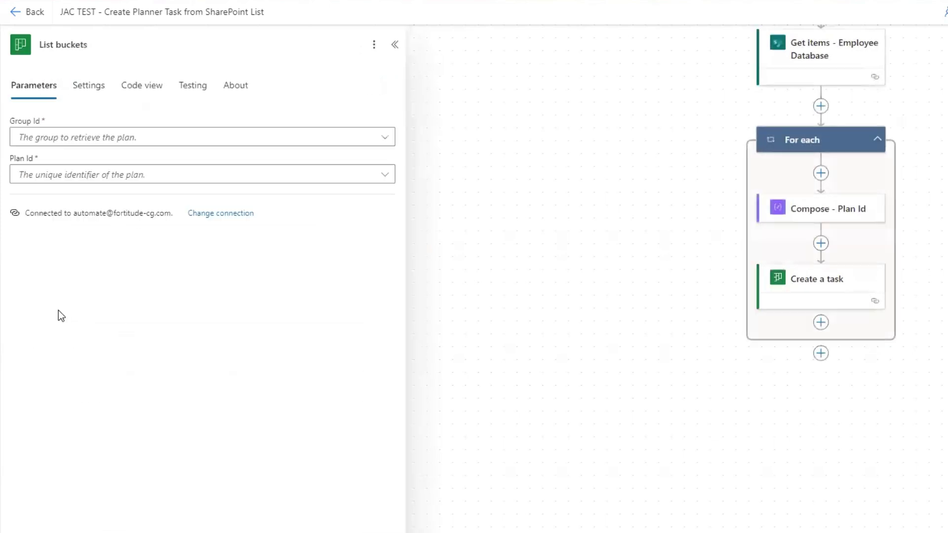
# Set List buckets Group Id to PA Testing and Plan Id to the Compose - Plan Id output
pyautogui.click(211, 139)
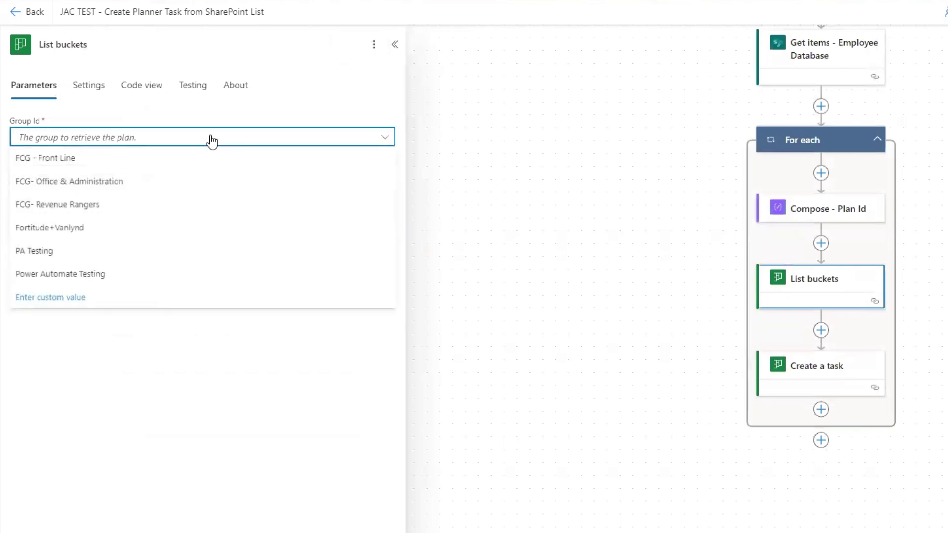
pyautogui.click(215, 137)
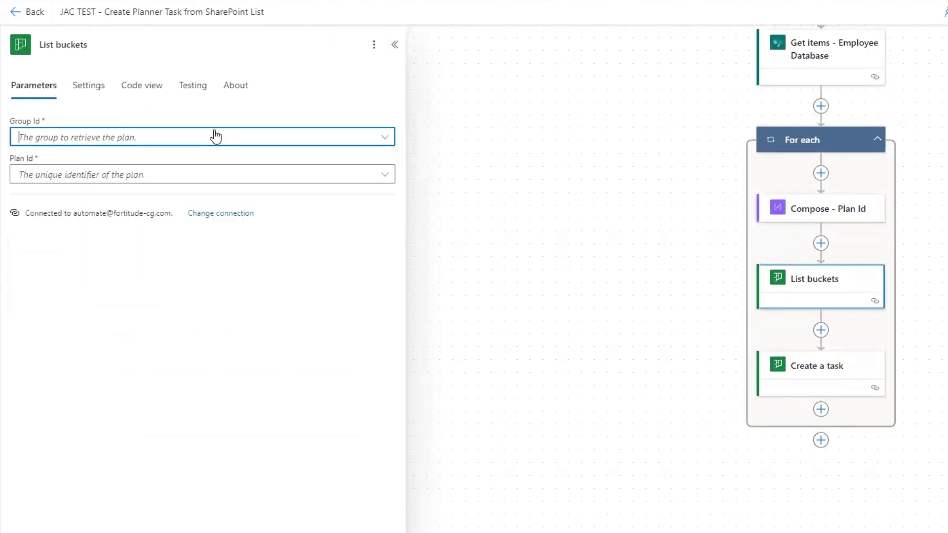
pyautogui.click(216, 136)
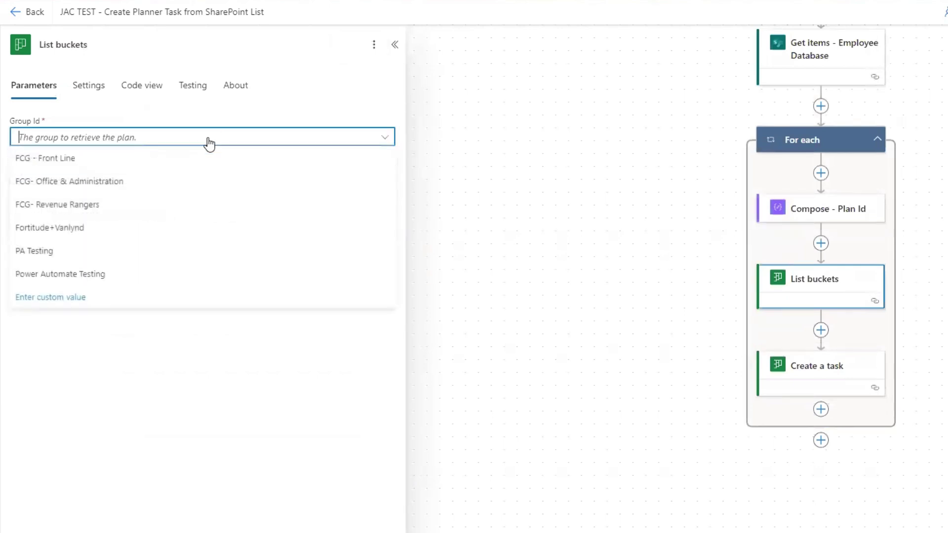
pyautogui.click(77, 254)
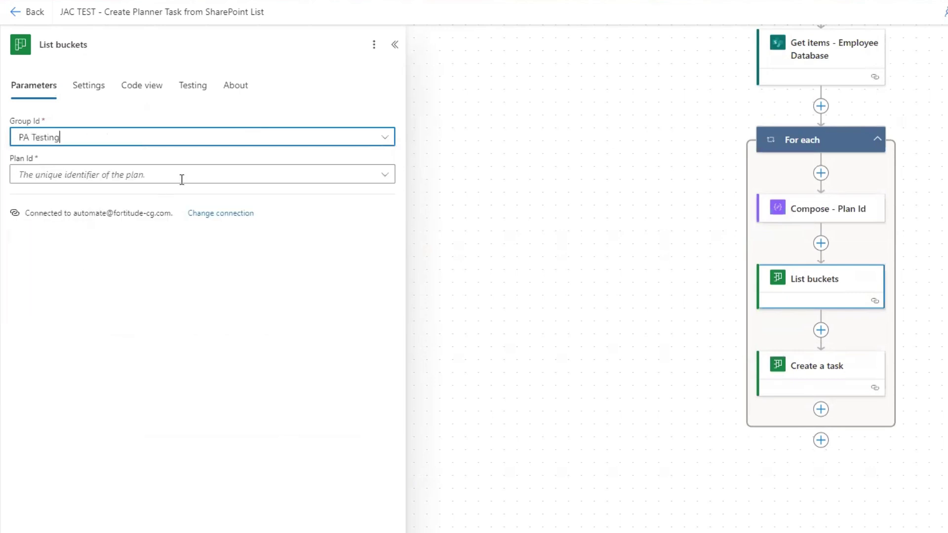
pyautogui.click(148, 178)
pyautogui.click(50, 218)
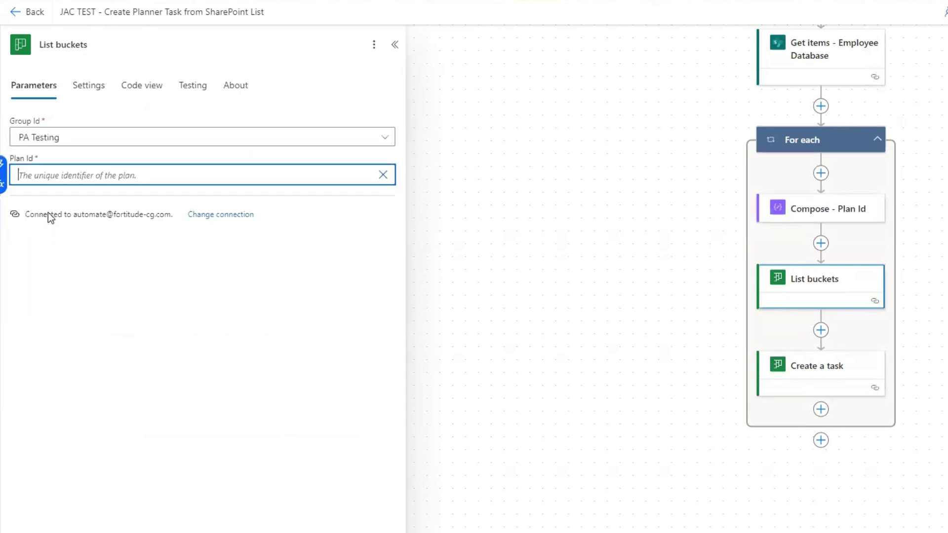
pyautogui.click(2, 164)
pyautogui.click(452, 261)
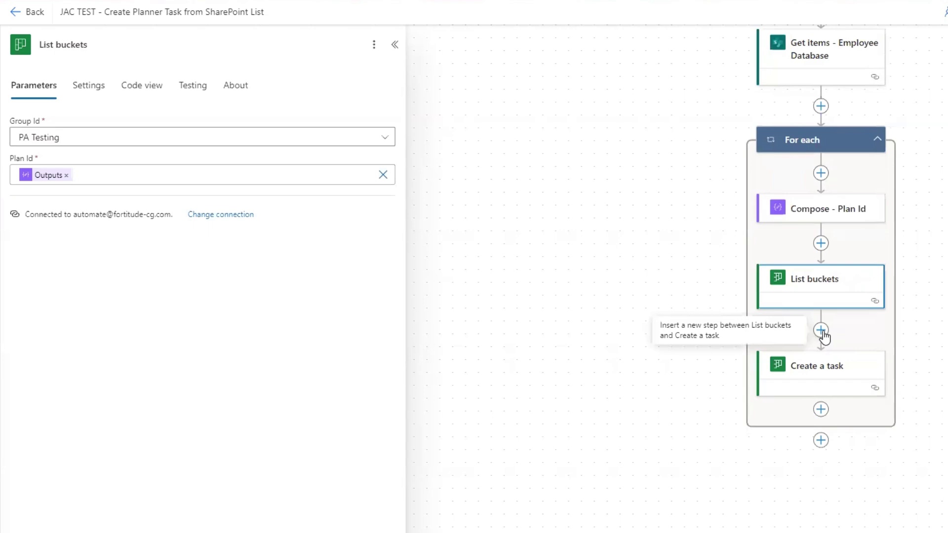
# Add a Filter array step after List buckets, filtering the List buckets value output
pyautogui.click(822, 332)
pyautogui.click(868, 324)
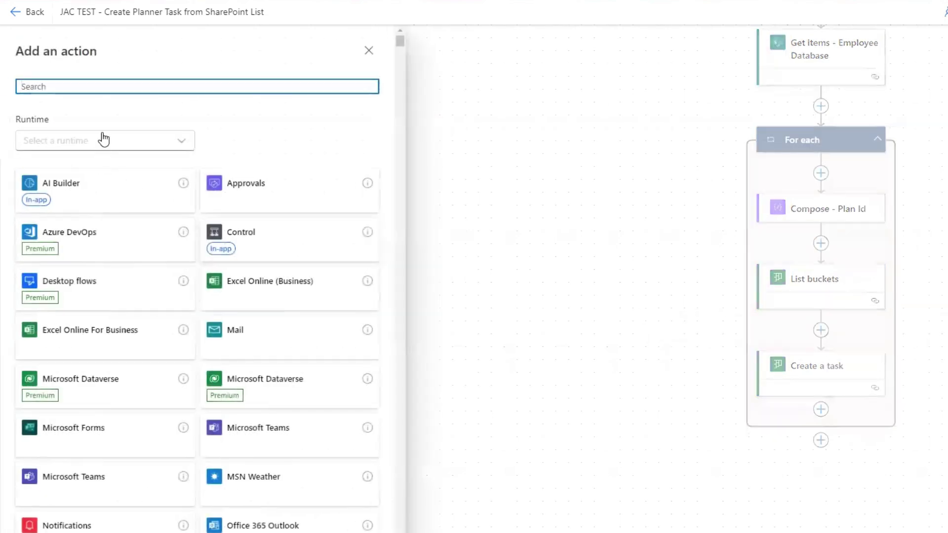
pyautogui.write('filter array')
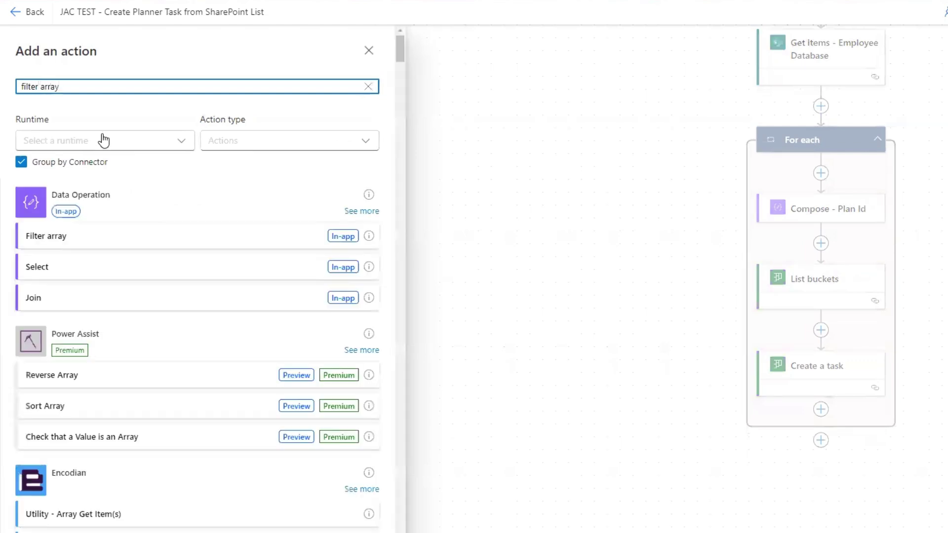
pyautogui.click(80, 236)
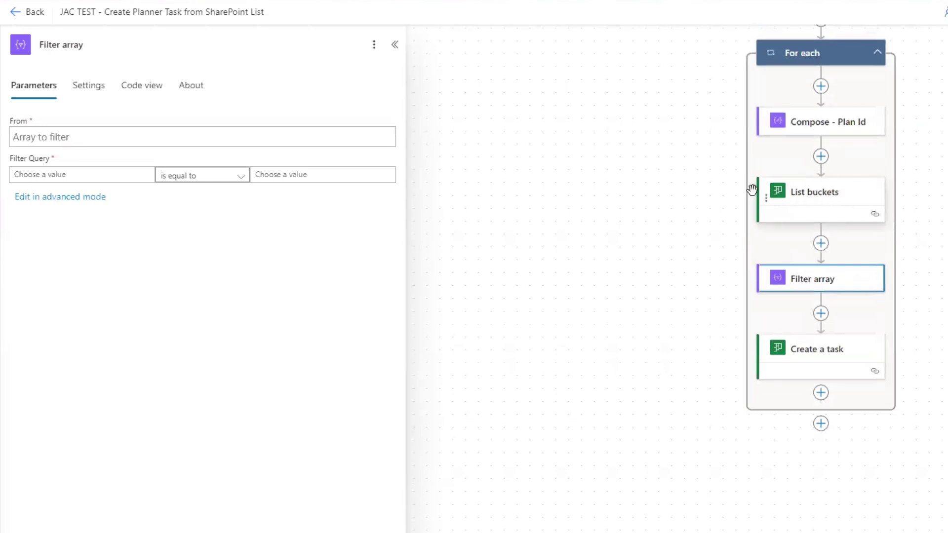
pyautogui.click(74, 138)
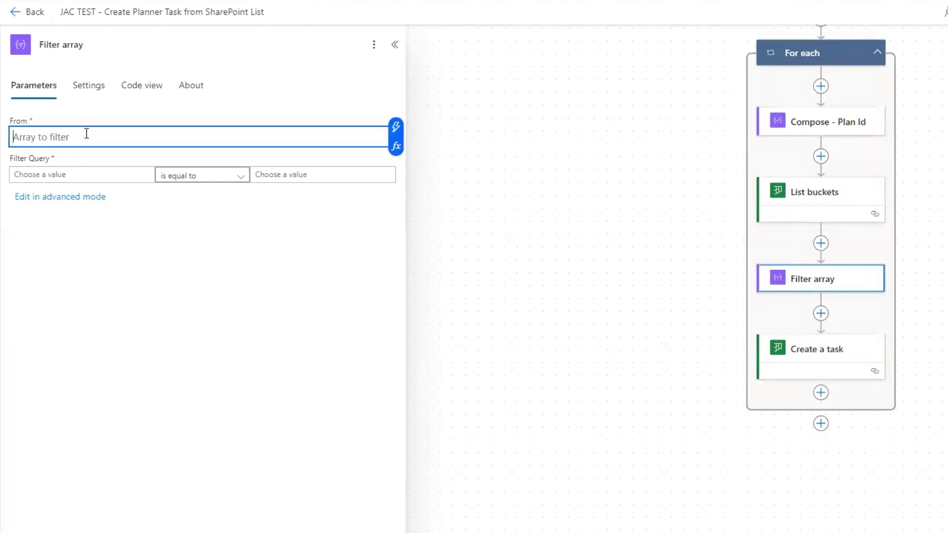
pyautogui.click(396, 128)
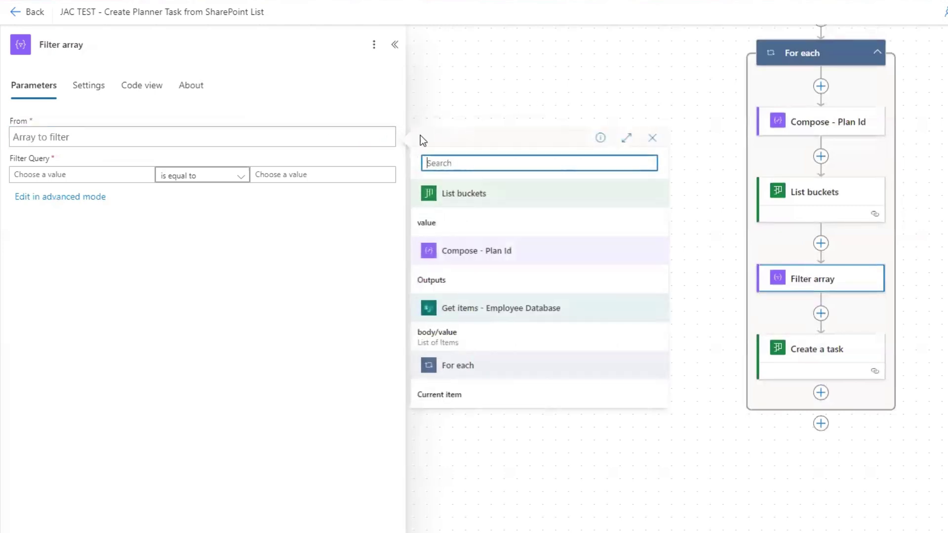
pyautogui.click(465, 229)
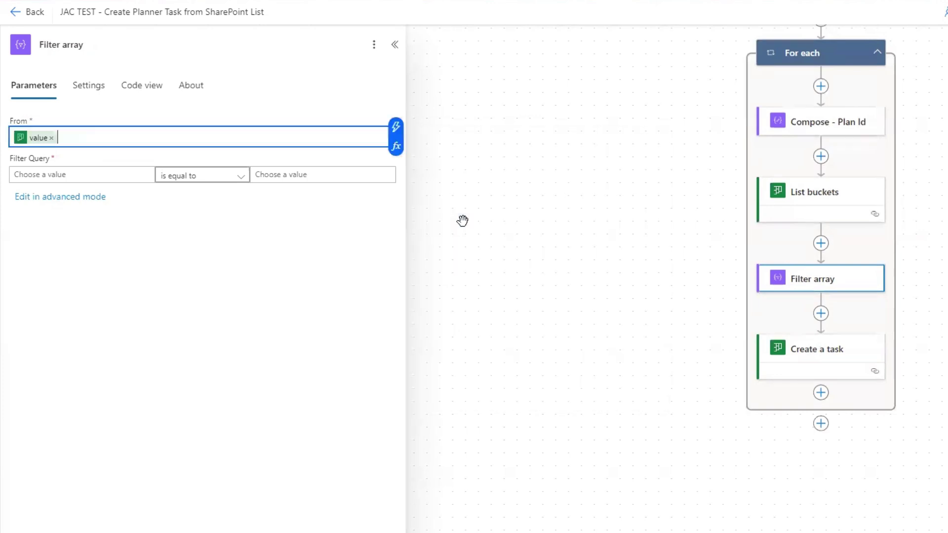
# Set the filter condition to value Name is equal to 'Payroll Management'
pyautogui.click(50, 176)
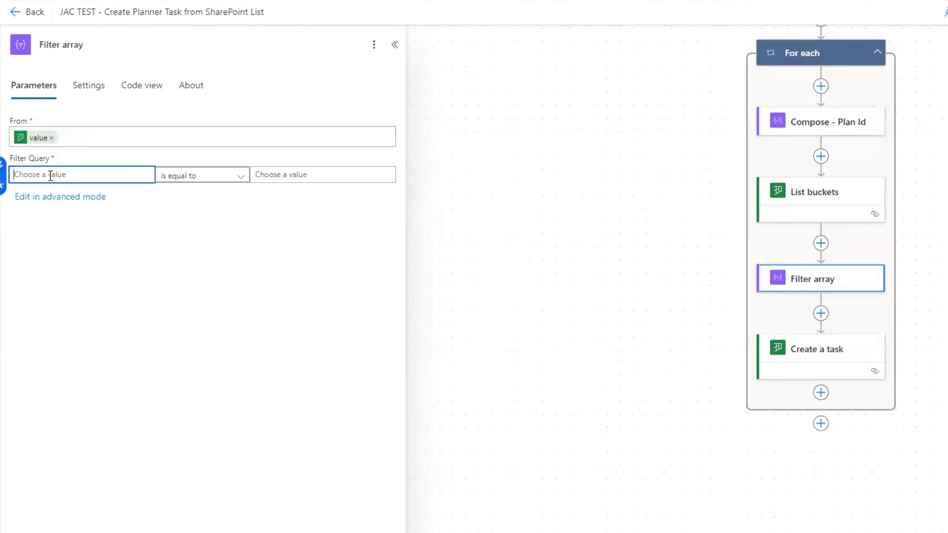
pyautogui.click(5, 170)
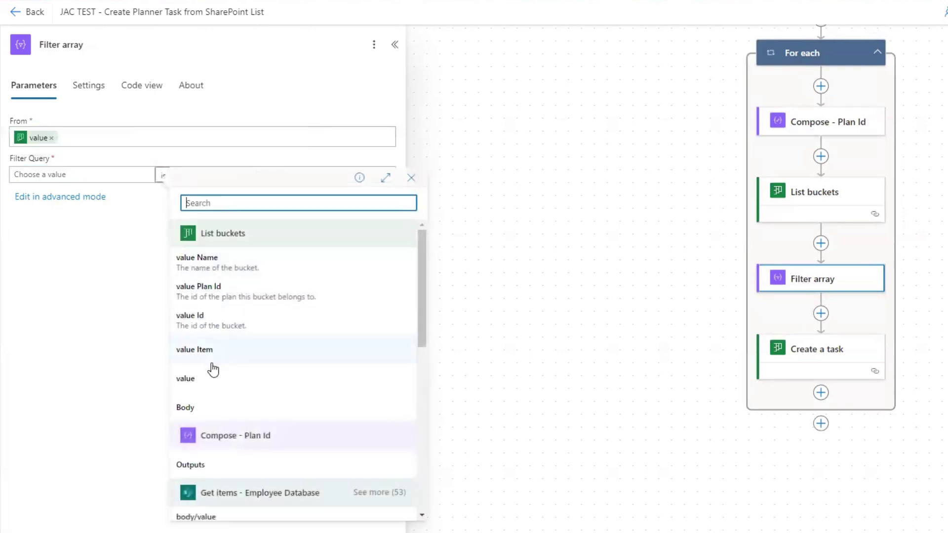
pyautogui.click(275, 267)
pyautogui.click(303, 176)
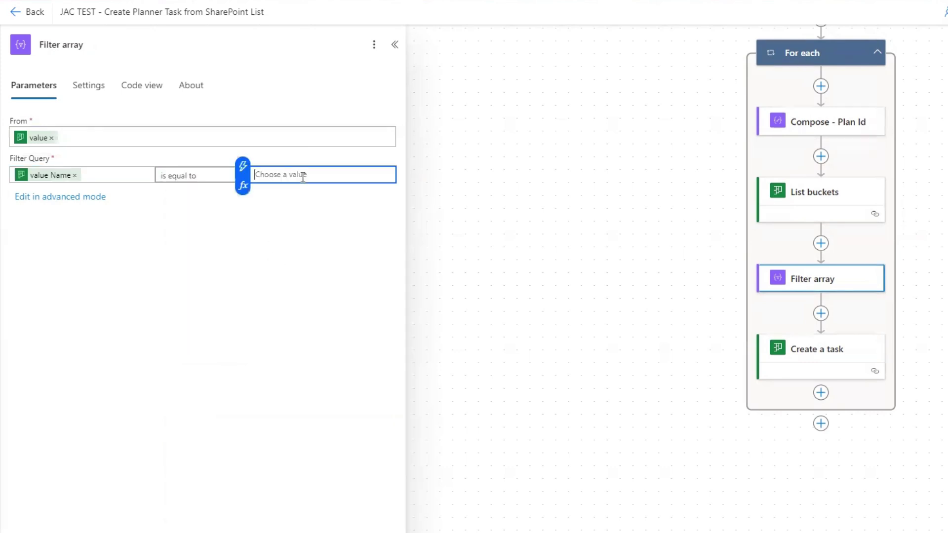
pyautogui.write('Payroll Management')
pyautogui.click(494, 227)
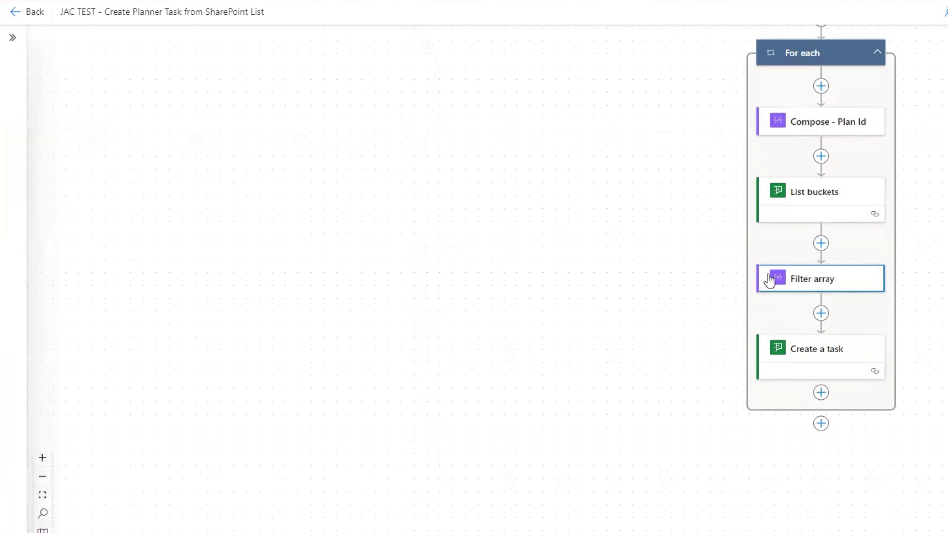
pyautogui.click(815, 280)
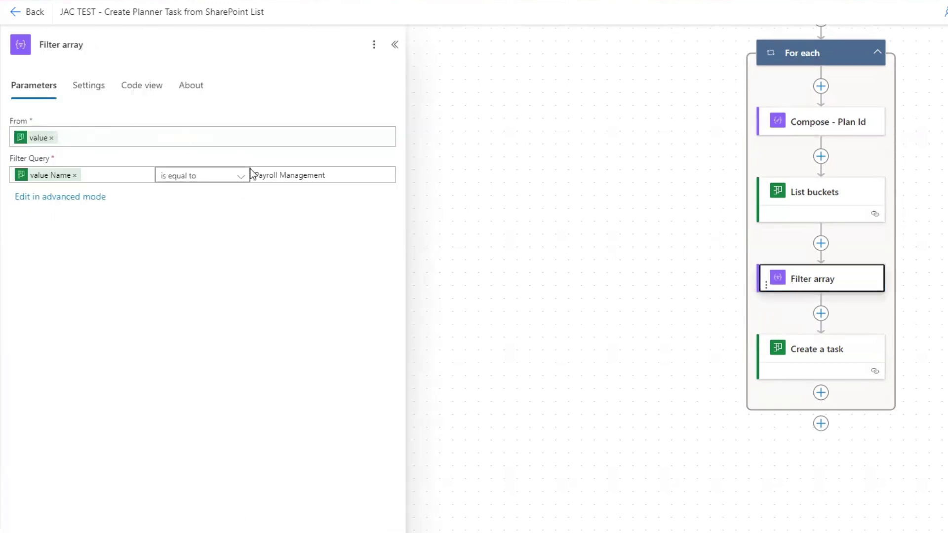
# Try a custom dynamic value for Create a task's Bucket Id, then bring up Copilot
pyautogui.click(827, 353)
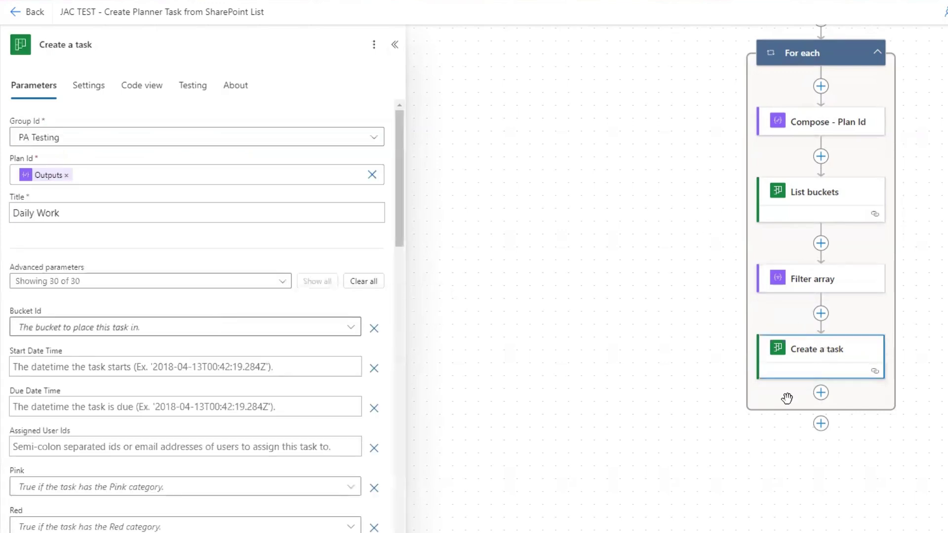
pyautogui.scroll(-3, 250, 393)
pyautogui.scroll(2, 60, 370)
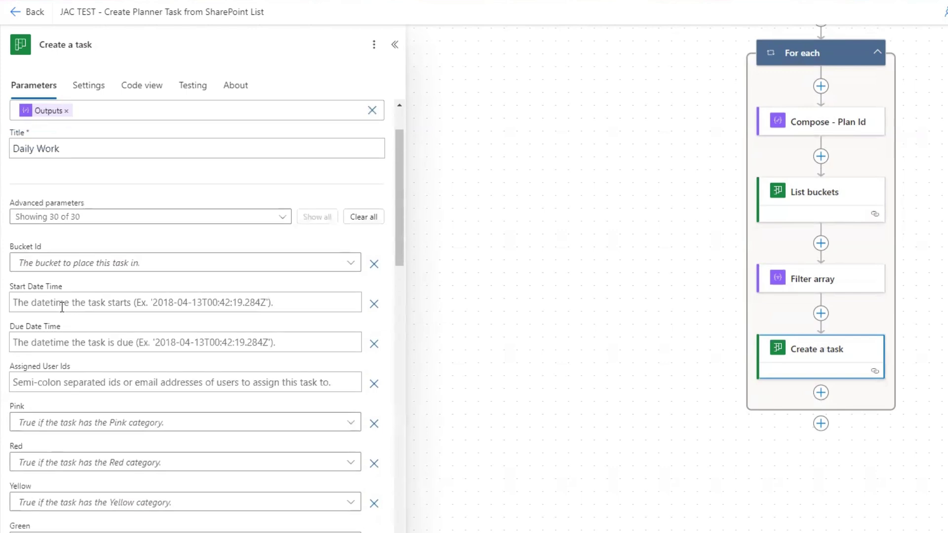
pyautogui.click(59, 267)
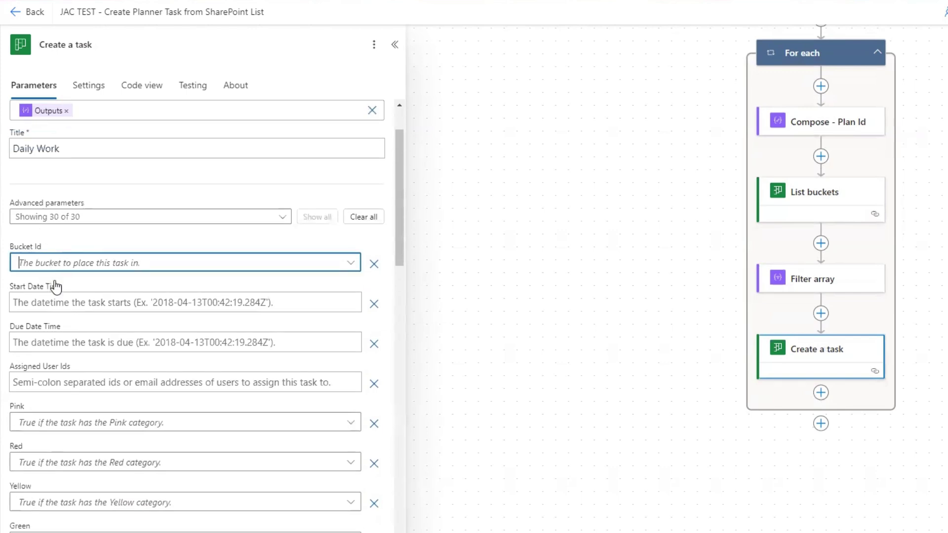
pyautogui.click(54, 309)
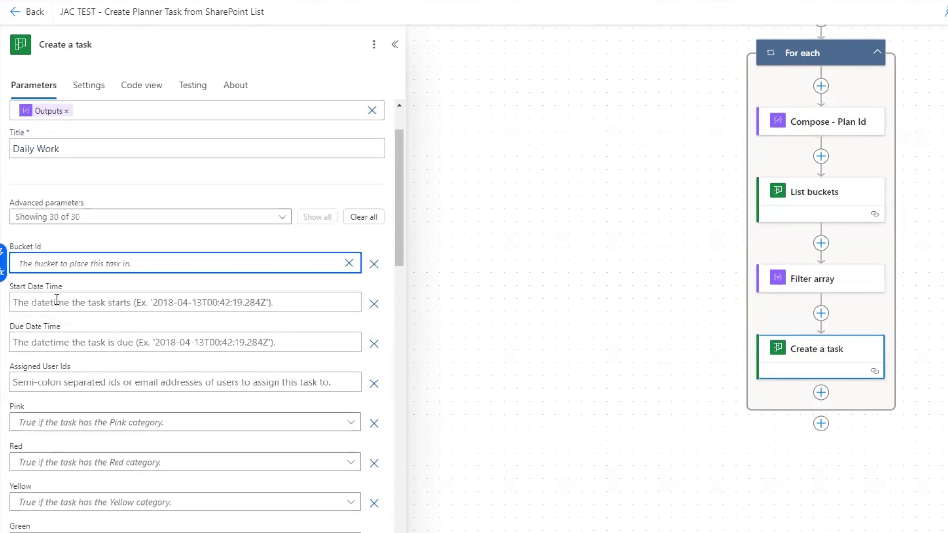
pyautogui.click(3, 251)
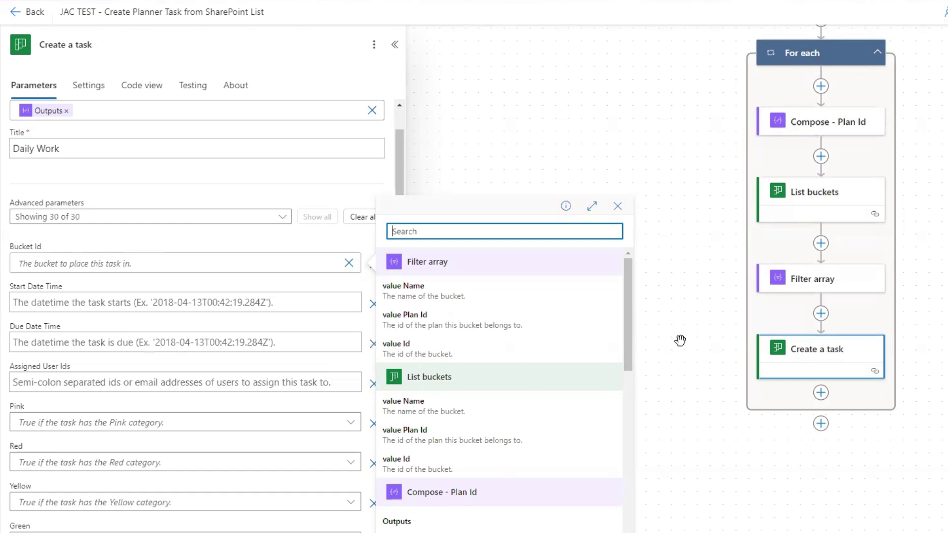
pyautogui.click(680, 341)
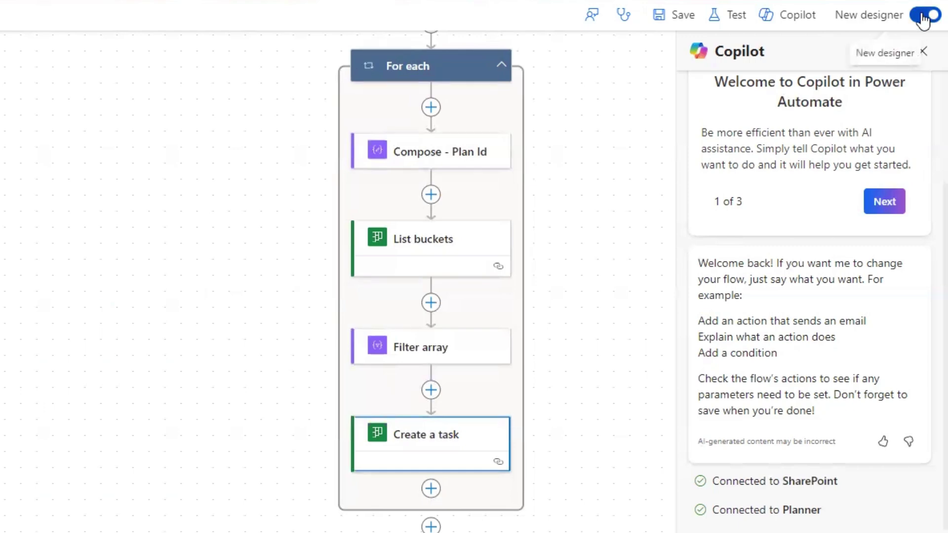
# Turn off the New designer toggle and confirm Save and switch to the classic designer
pyautogui.click(923, 19)
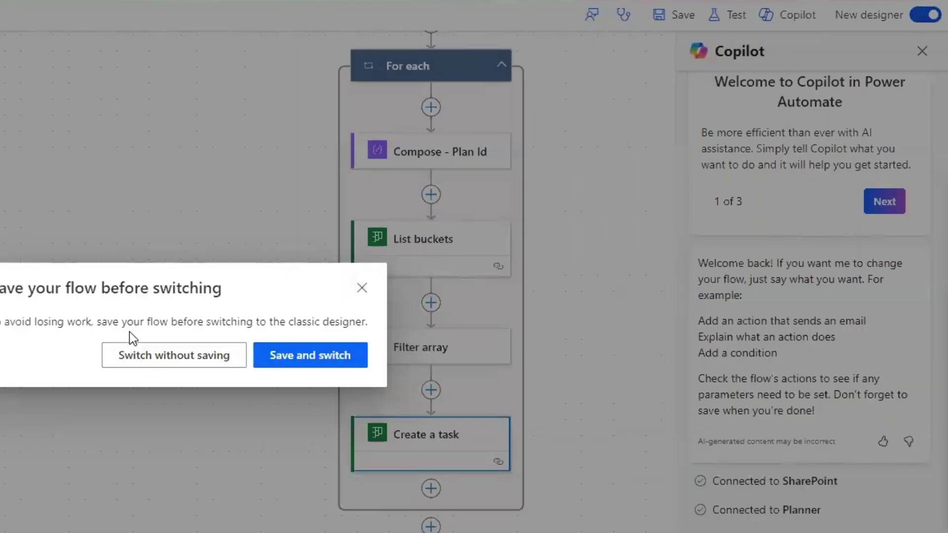
pyautogui.click(321, 360)
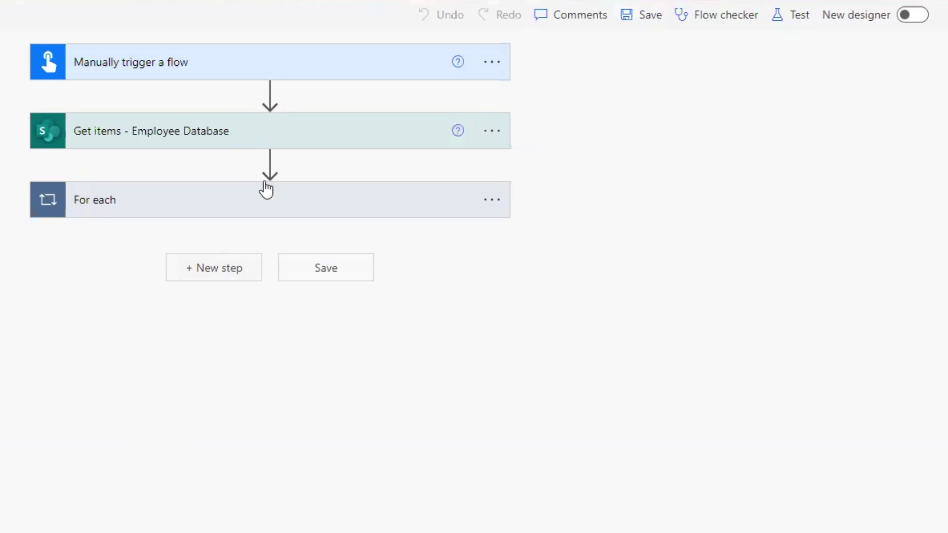
# Set Create a task's Bucket Id to the Filter array Id, wrapping it in Apply to each over Body
pyautogui.click(197, 203)
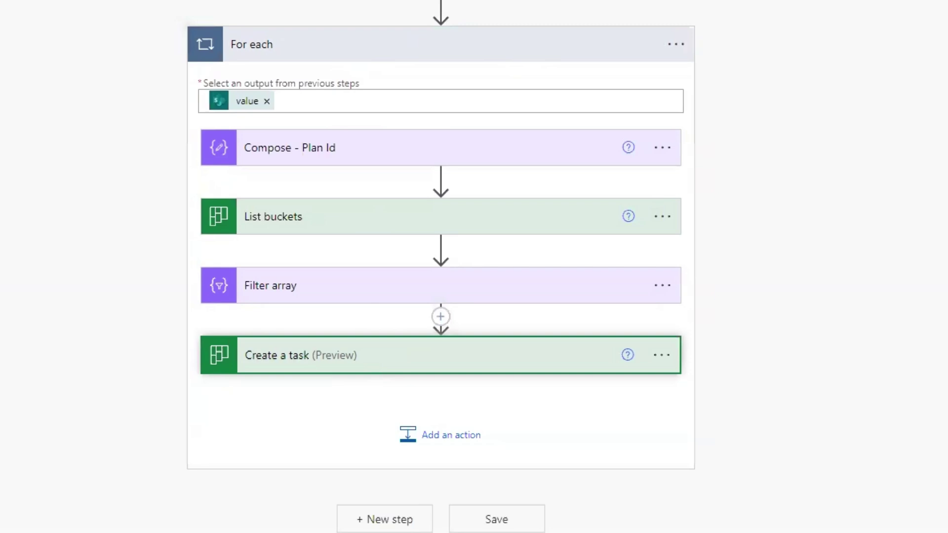
pyautogui.click(395, 354)
pyautogui.scroll(-3, 734, 371)
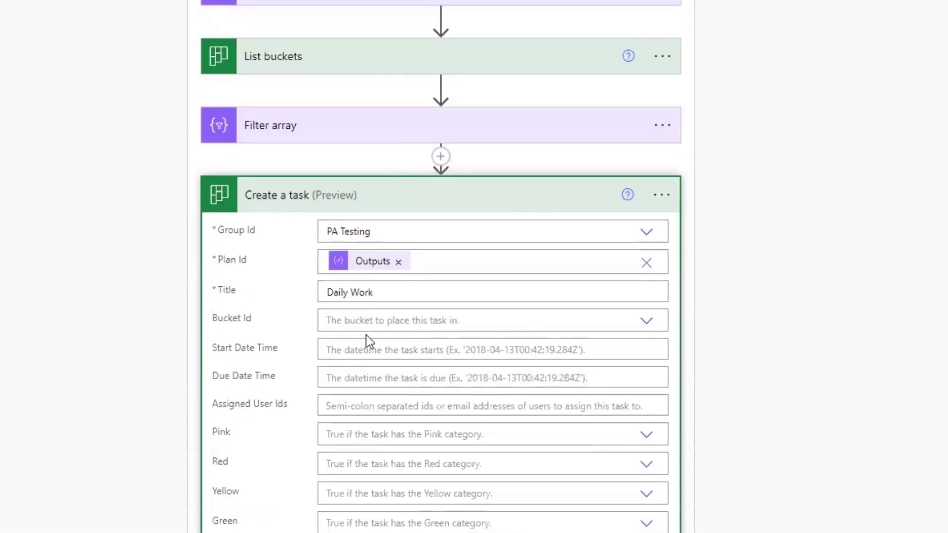
pyautogui.click(357, 319)
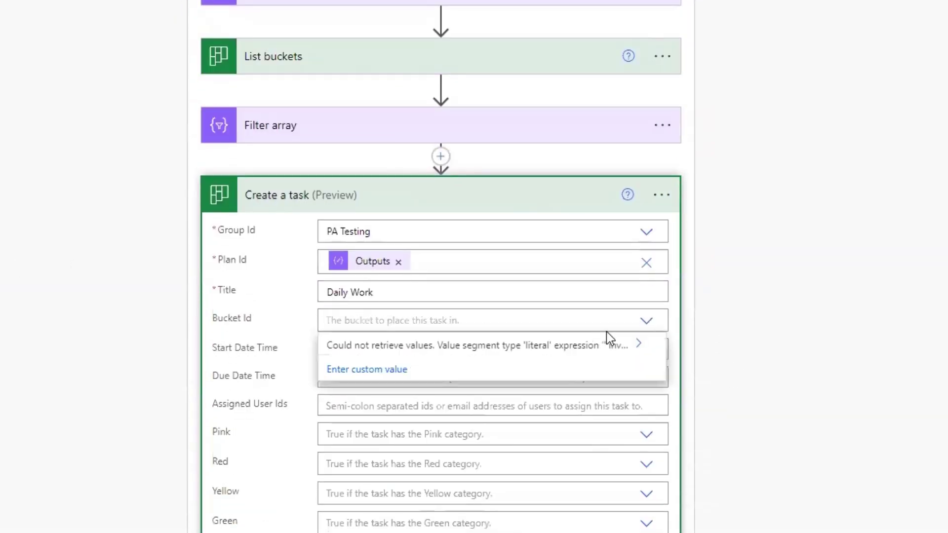
pyautogui.click(351, 369)
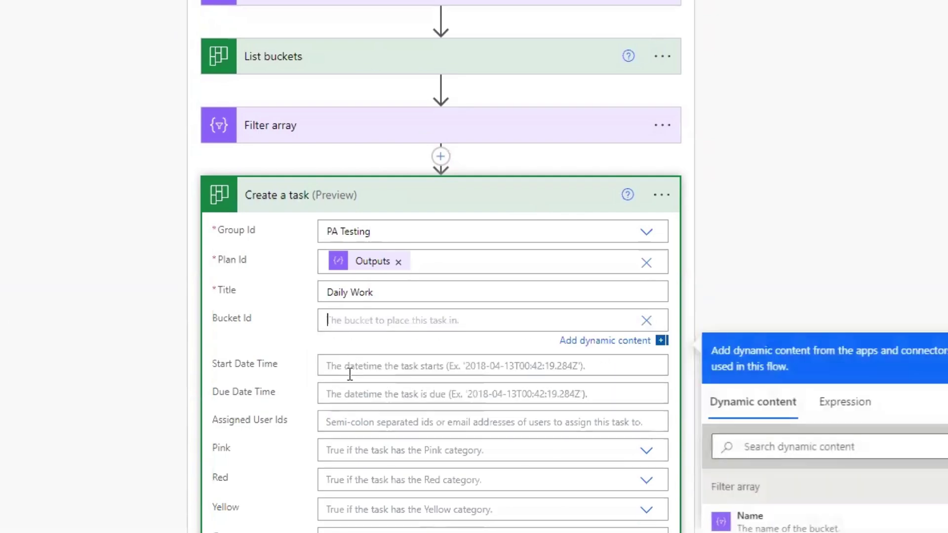
pyautogui.scroll(-5, 931, 217)
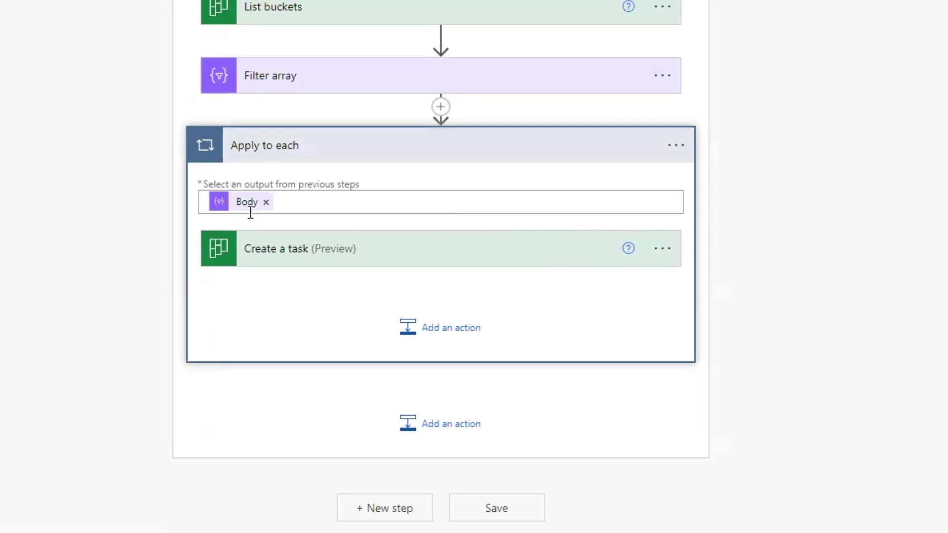
pyautogui.moveTo(246, 204)
pyautogui.scroll(3, 533, 193)
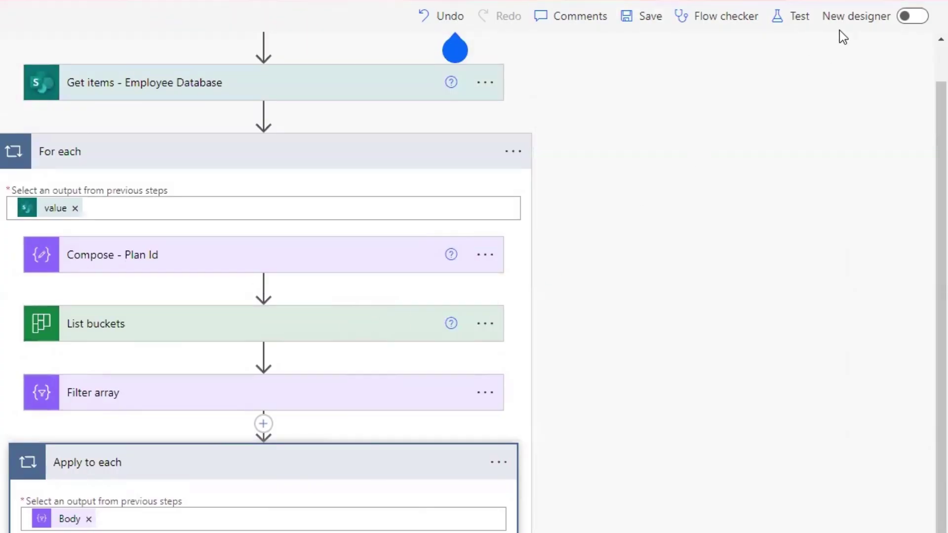
# Save the flow and run a manual test
pyautogui.click(633, 17)
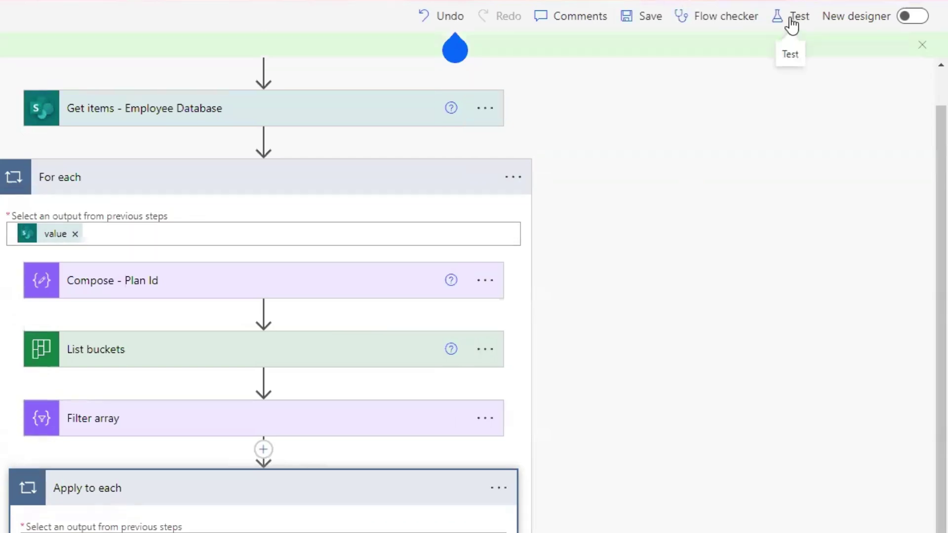
pyautogui.click(790, 17)
pyautogui.click(684, 58)
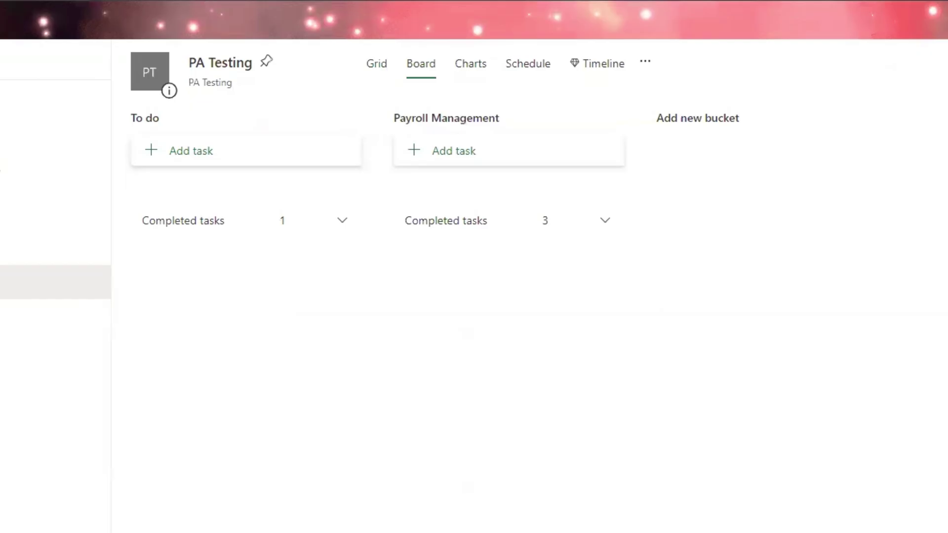
# Refresh the PA Testing board and open the Daily Work task under Payroll Management
pyautogui.click(70, 72)
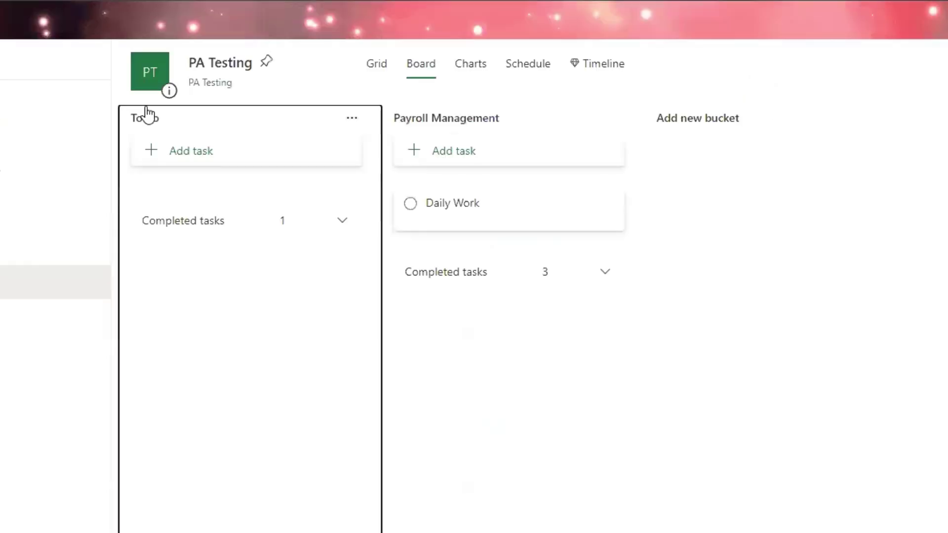
pyautogui.click(492, 209)
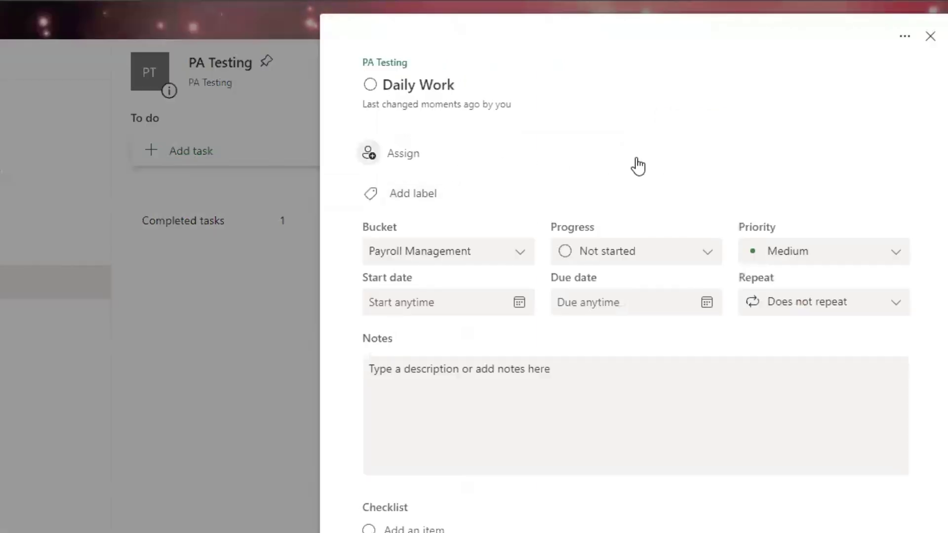
pyautogui.scroll(-2, 636, 165)
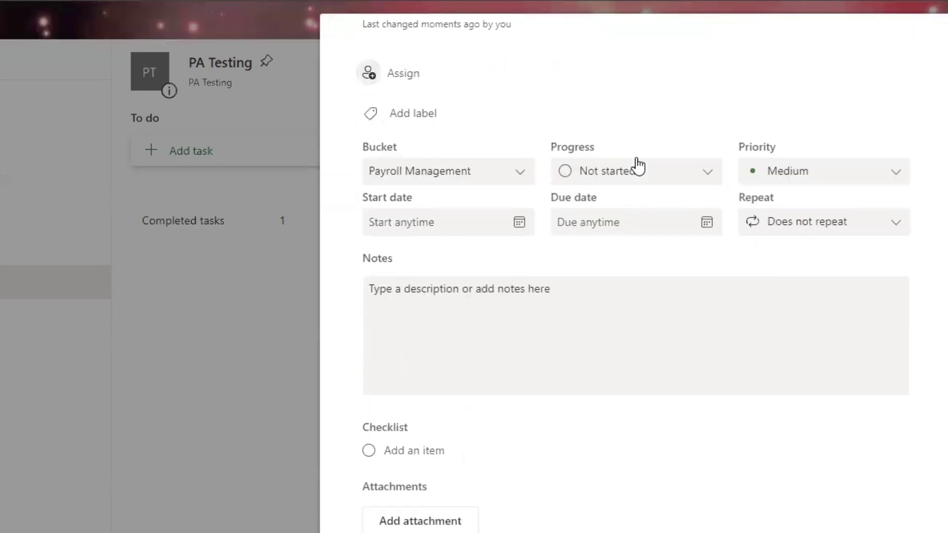
pyautogui.scroll(2, 635, 165)
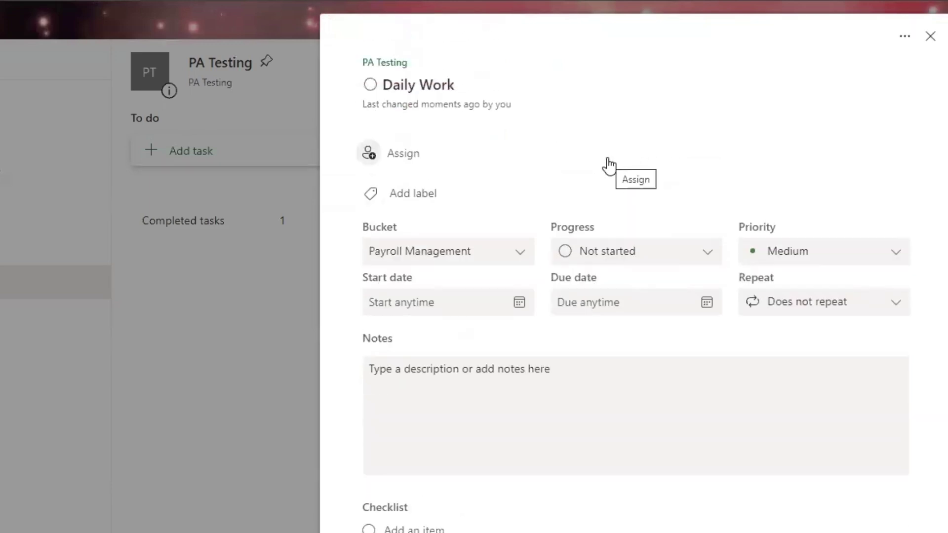